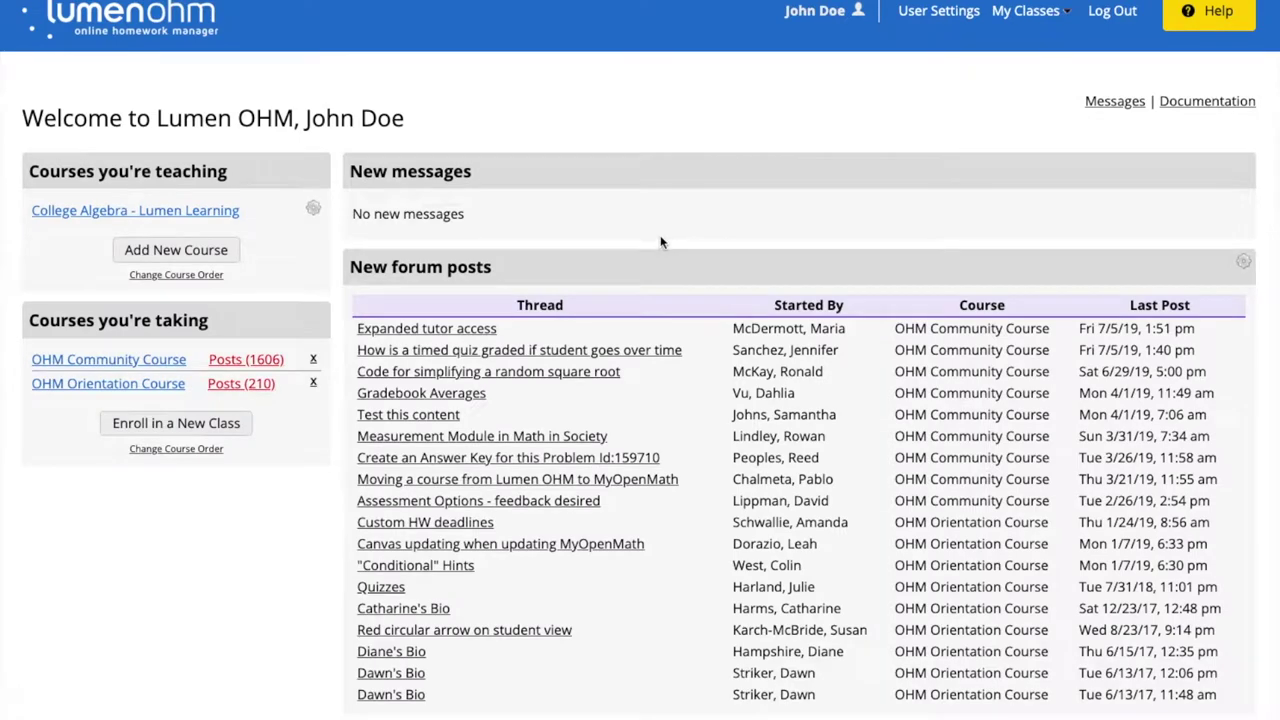
Open the College Algebra - Lumen Learning course listed under Courses you're teaching
click(207, 214)
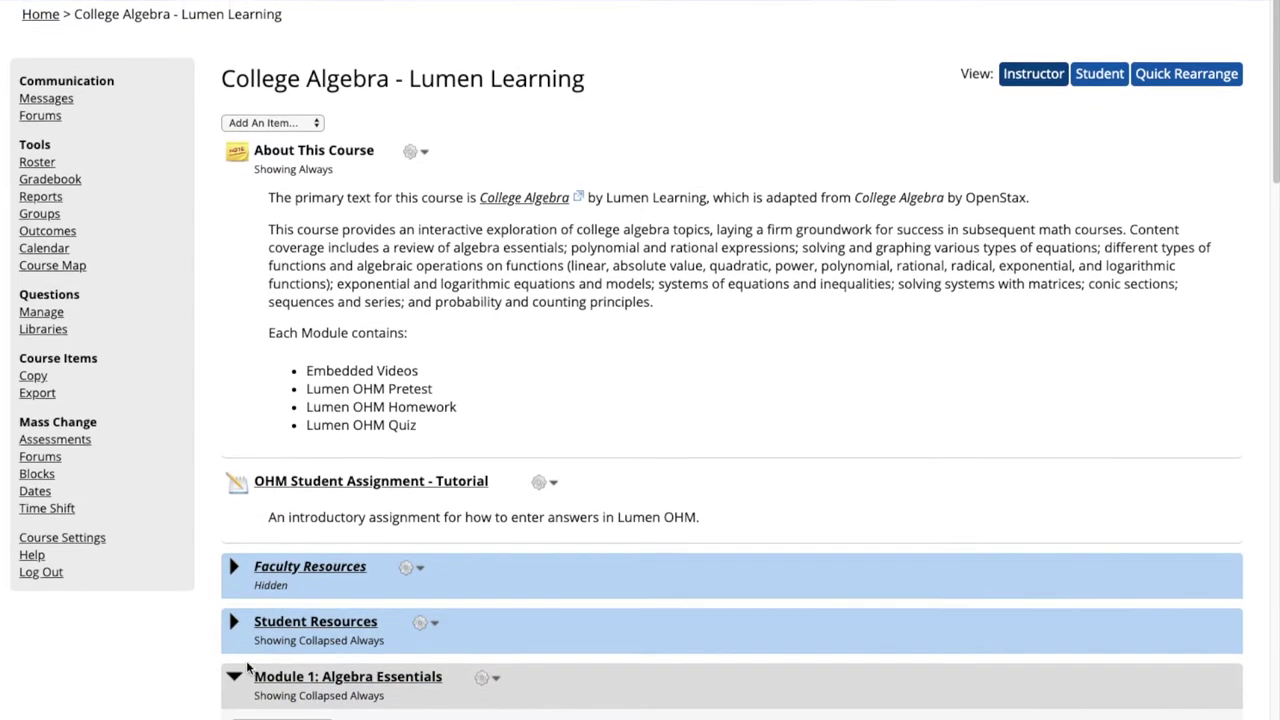
Expand Module 1: Algebra Essentials and open the actions menu for its pretest
click(233, 676)
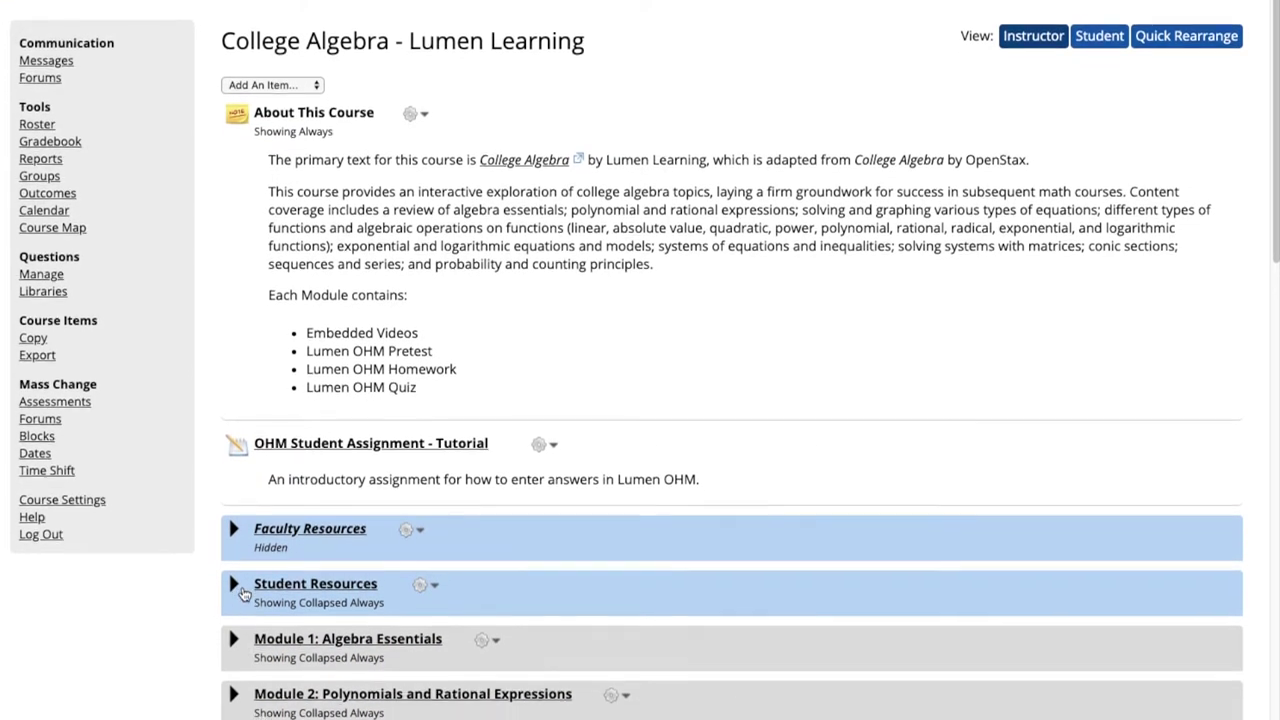
scroll(235, 492, down, 2)
click(234, 491)
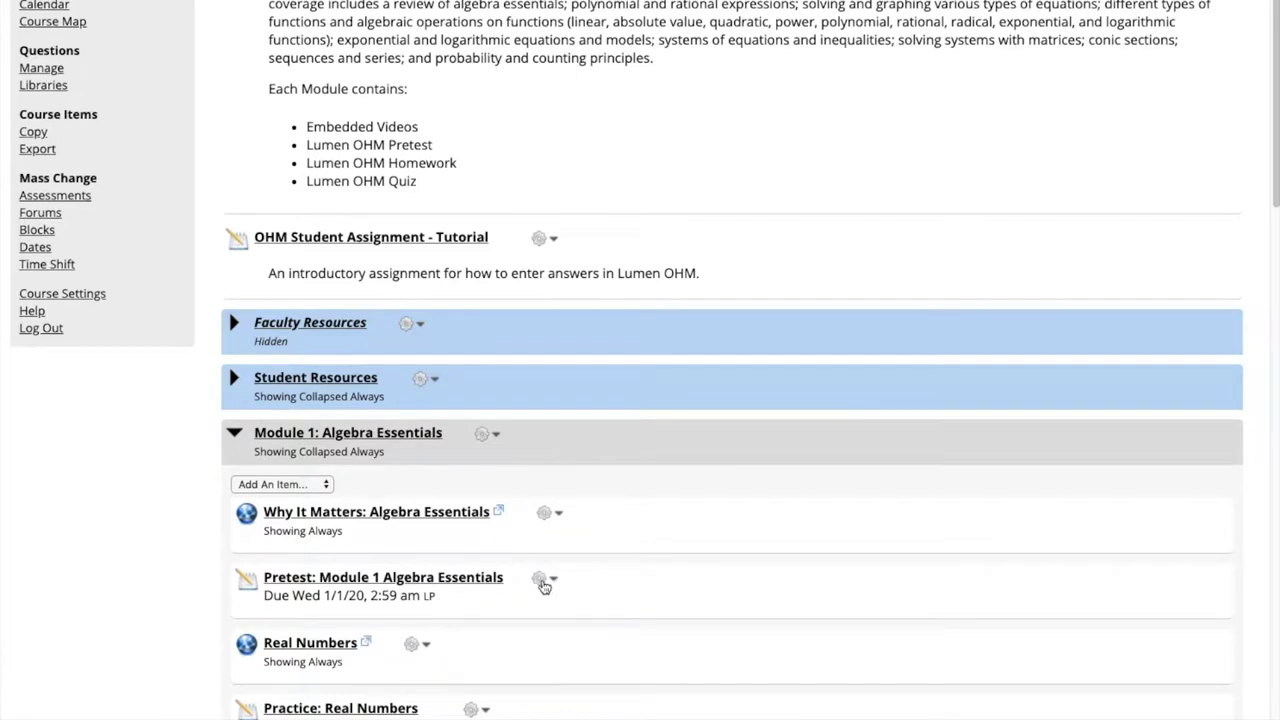
click(541, 581)
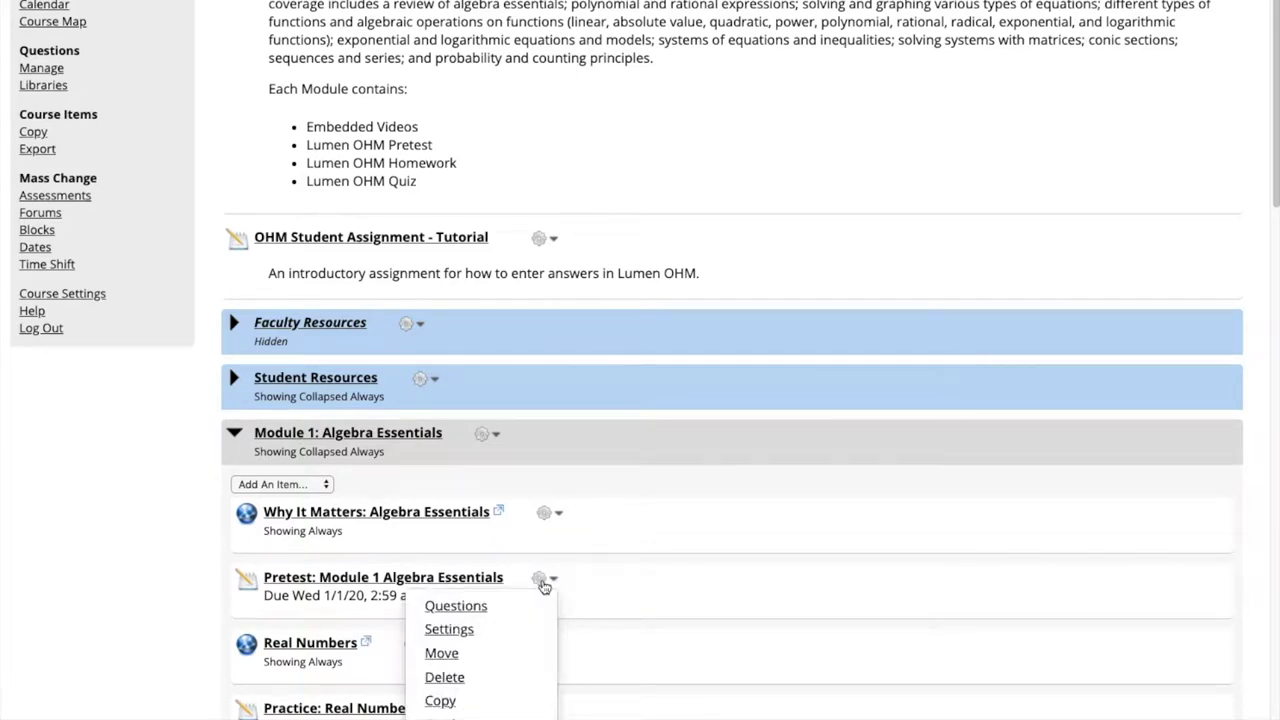
scroll(543, 586, down, 3)
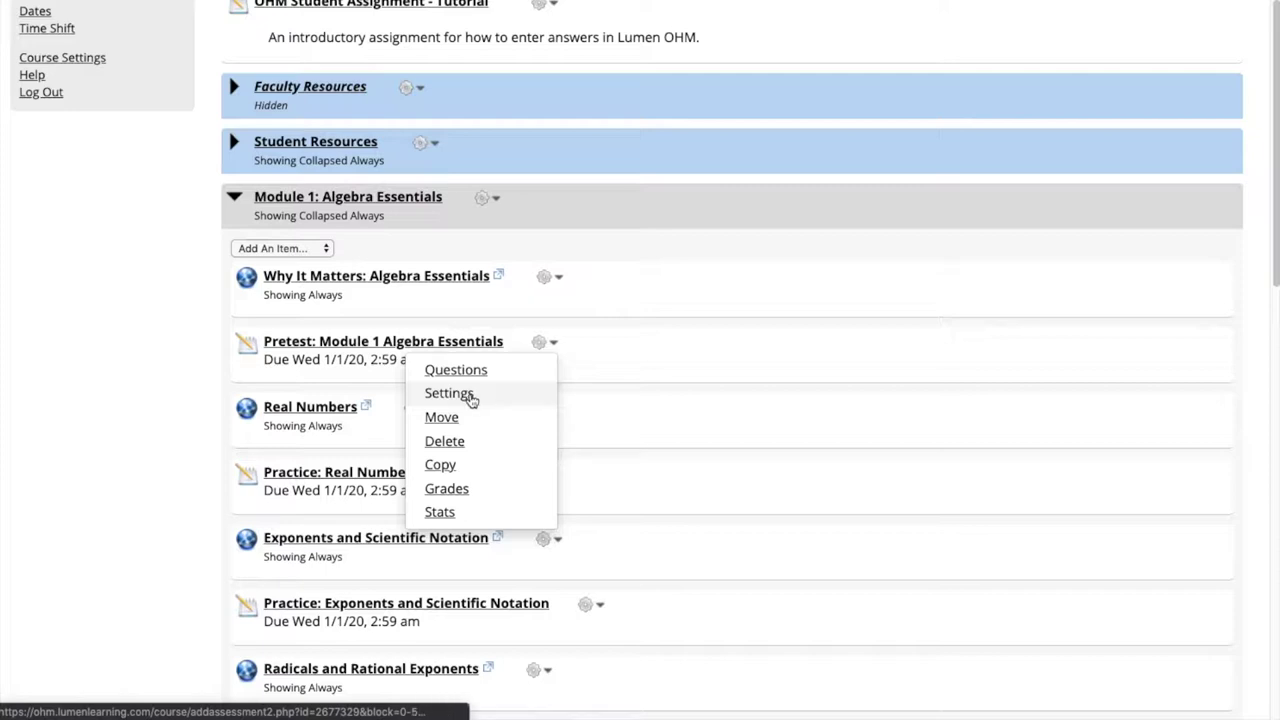
click(471, 398)
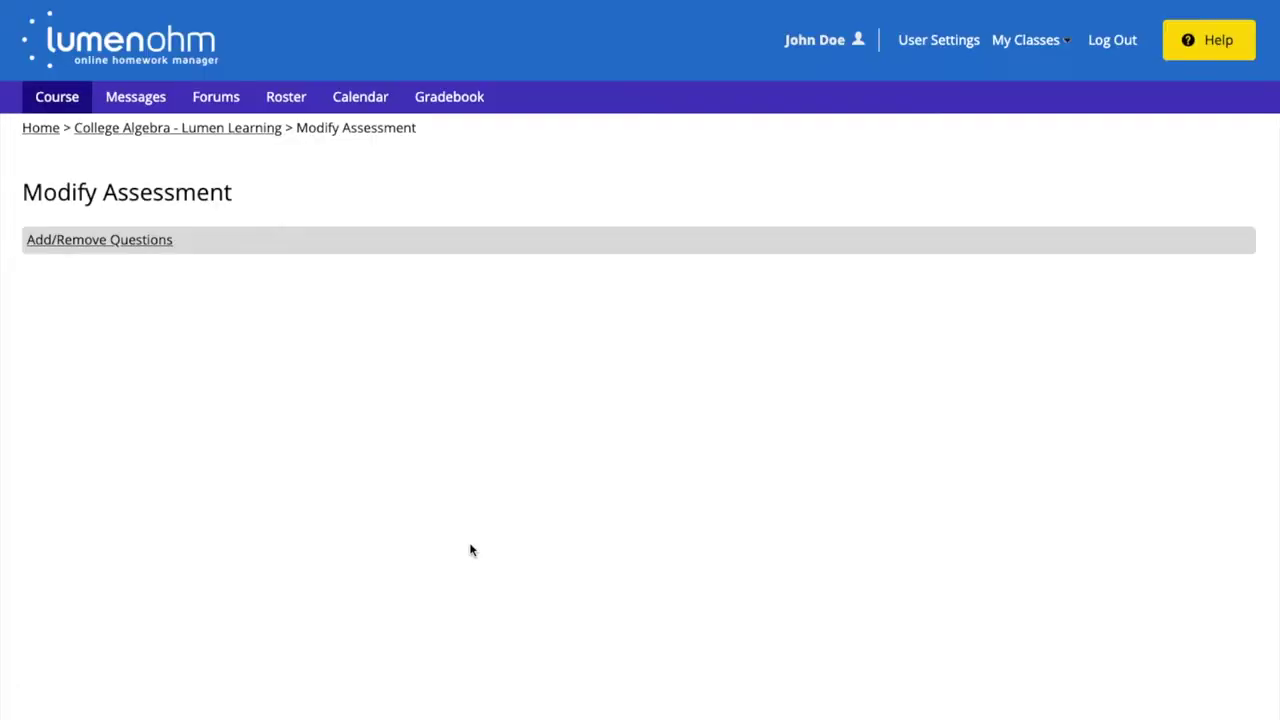
scroll(489, 548, down, 3)
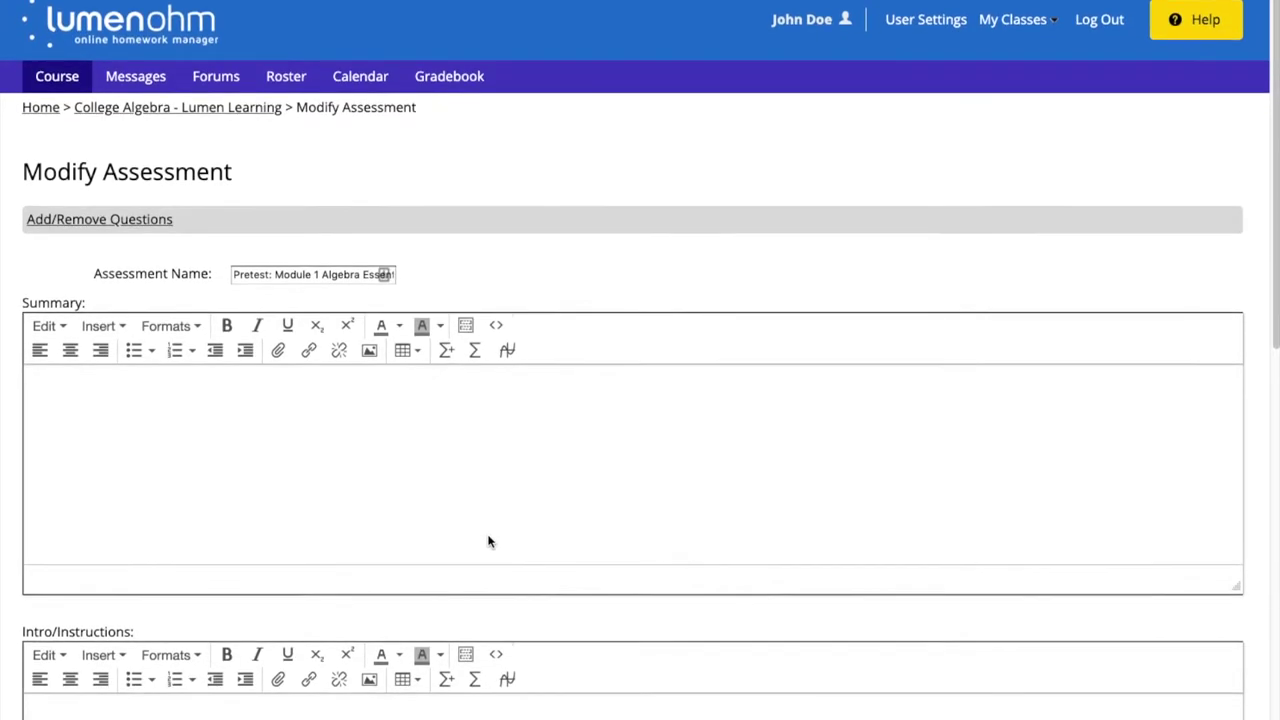
scroll(499, 450, down, 5)
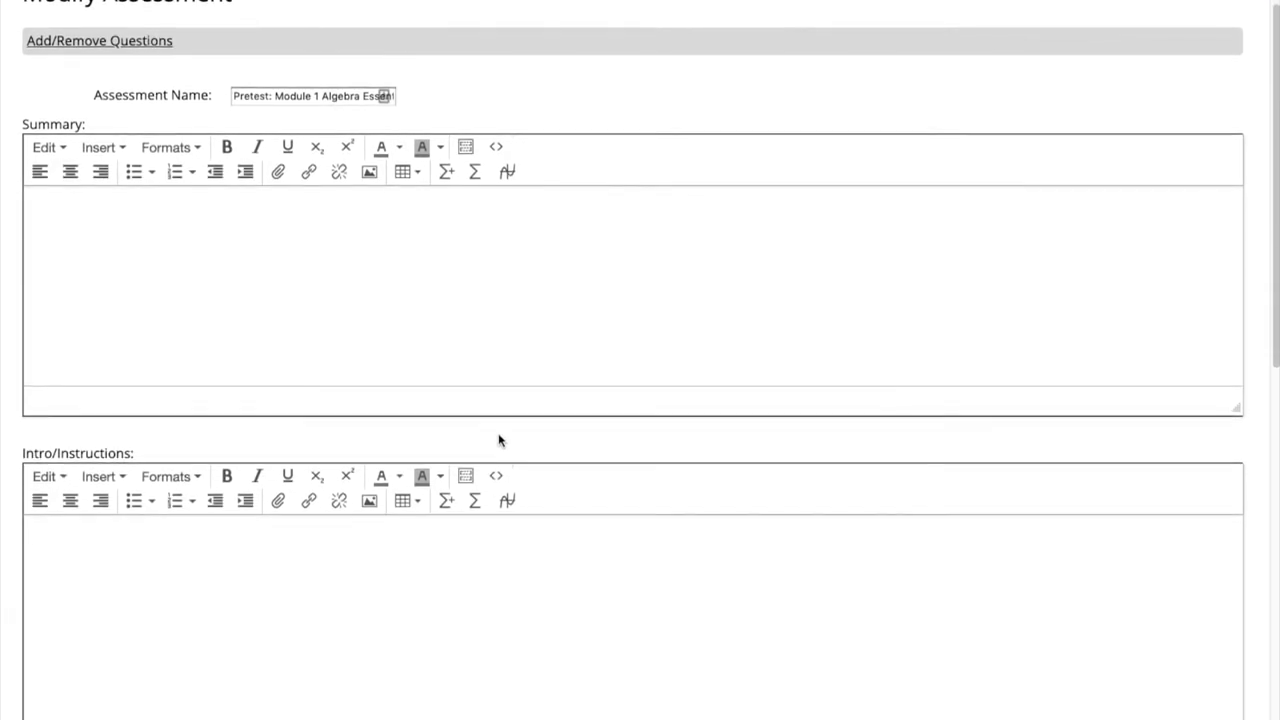
scroll(499, 410, down, 3)
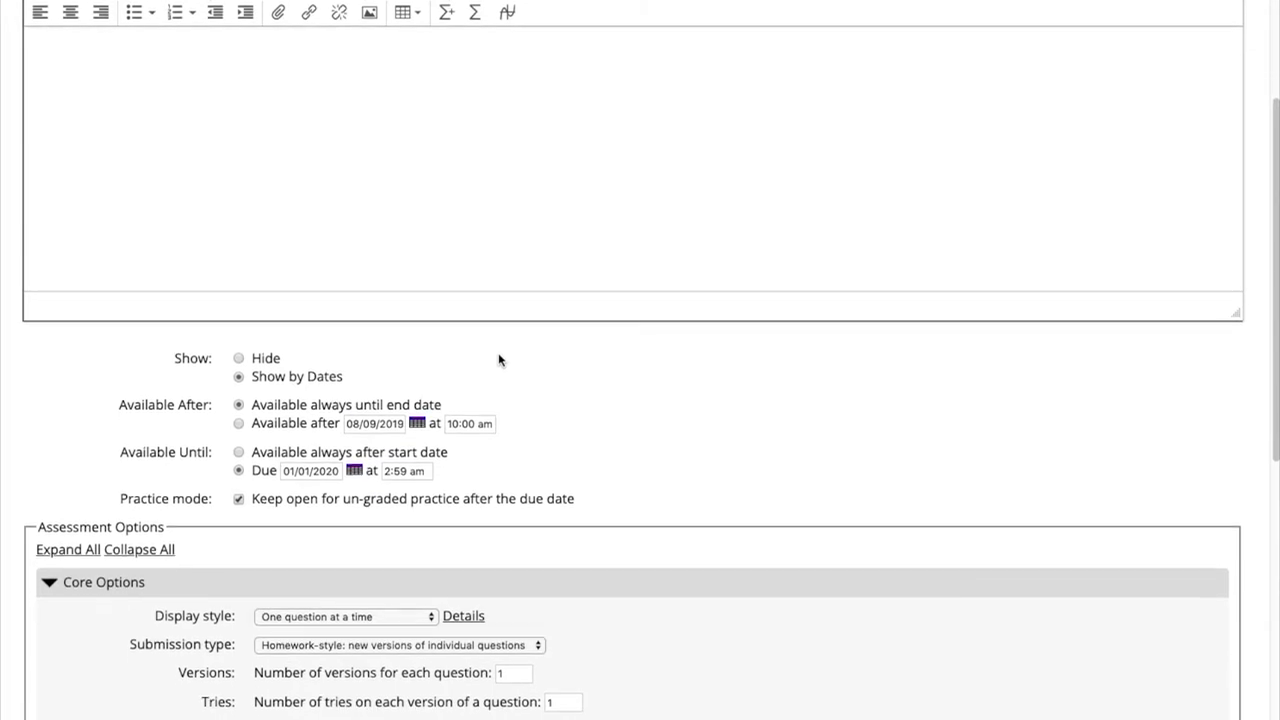
scroll(499, 347, down, 3)
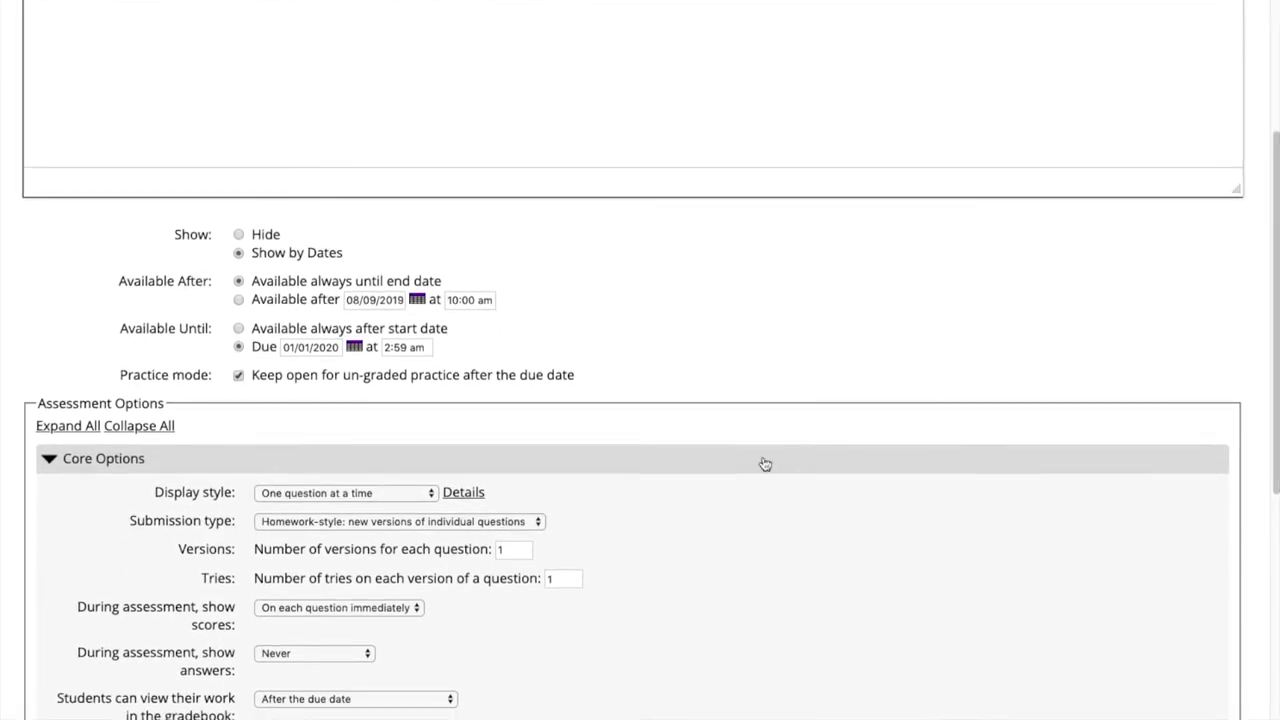
scroll(839, 428, down, 1)
scroll(838, 428, down, 3)
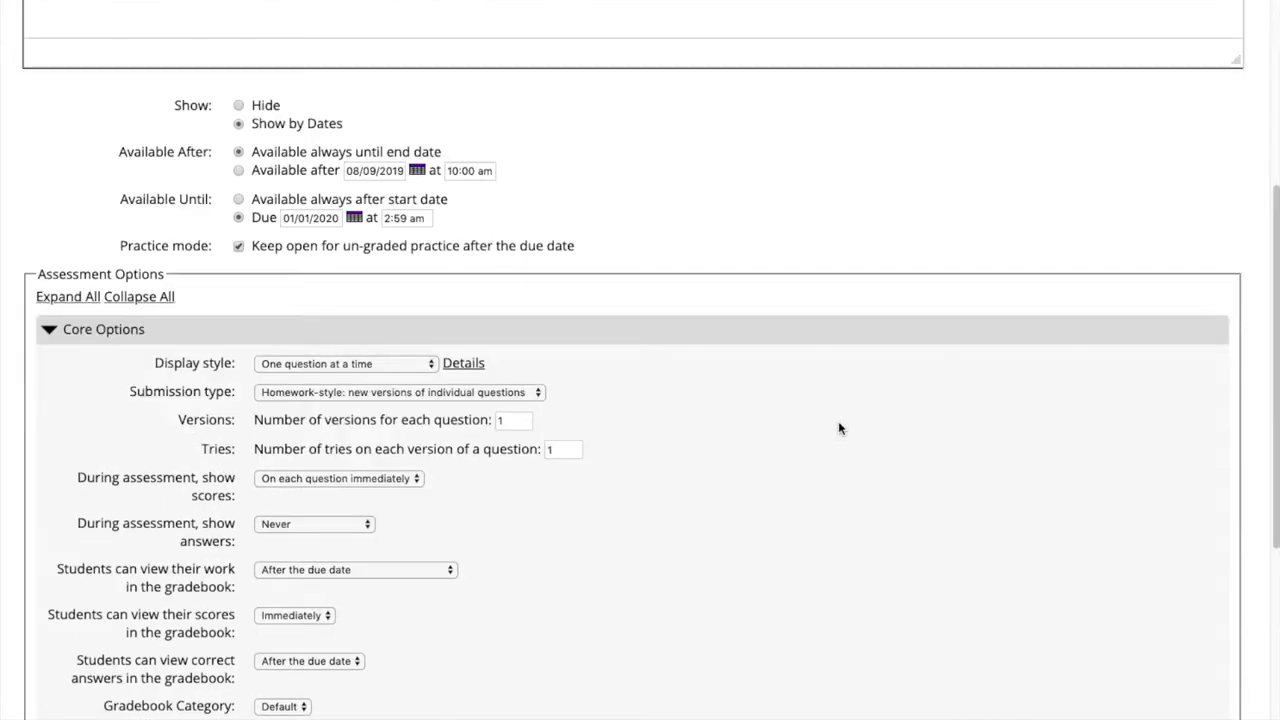
scroll(856, 420, down, 3)
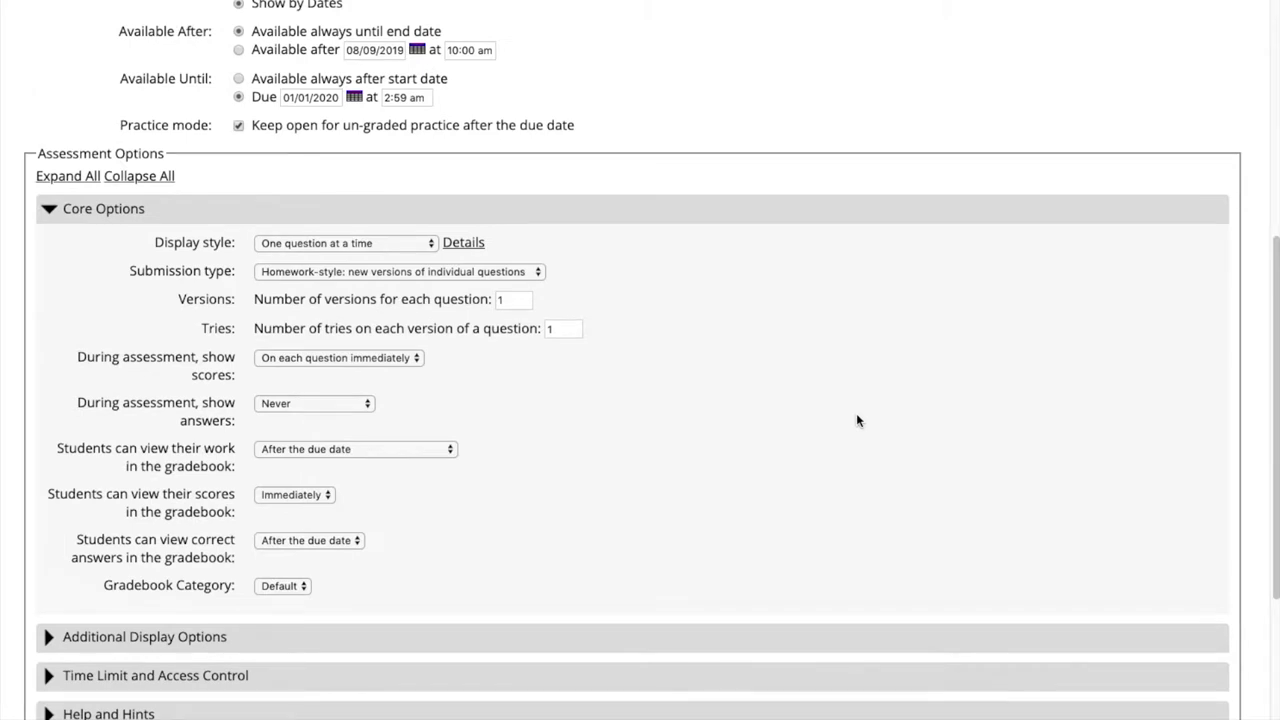
click(56, 209)
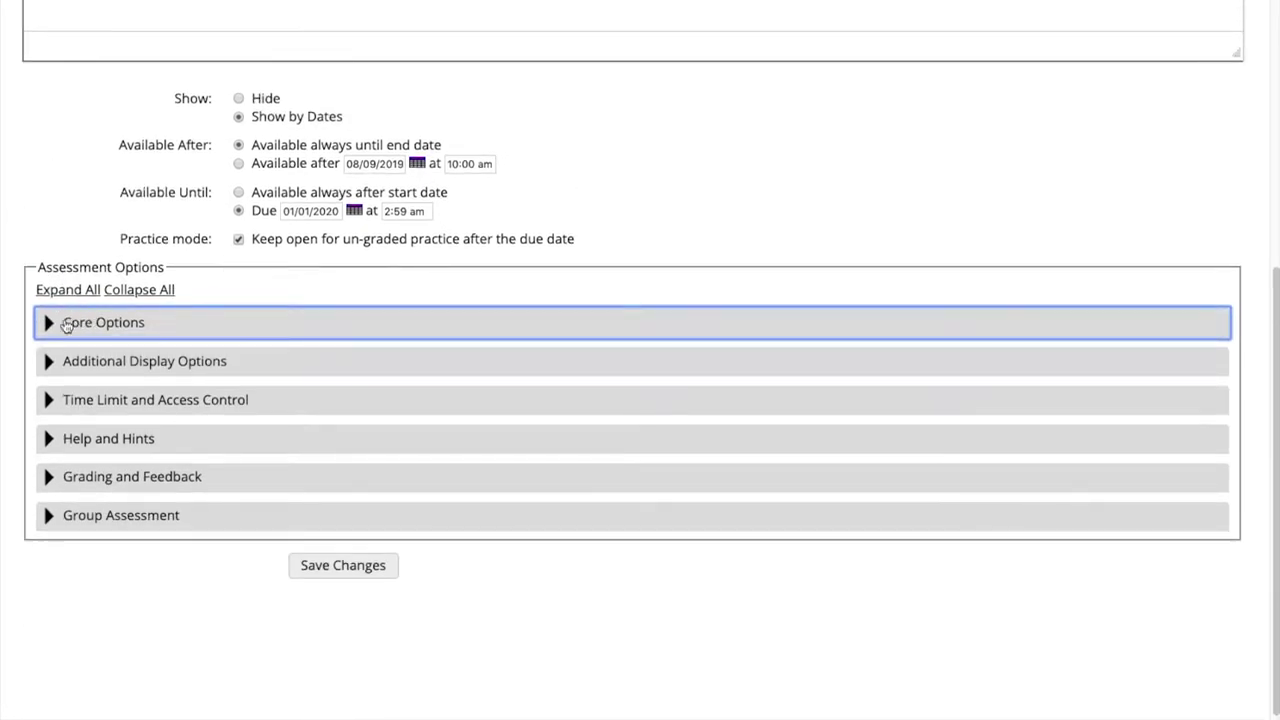
click(48, 364)
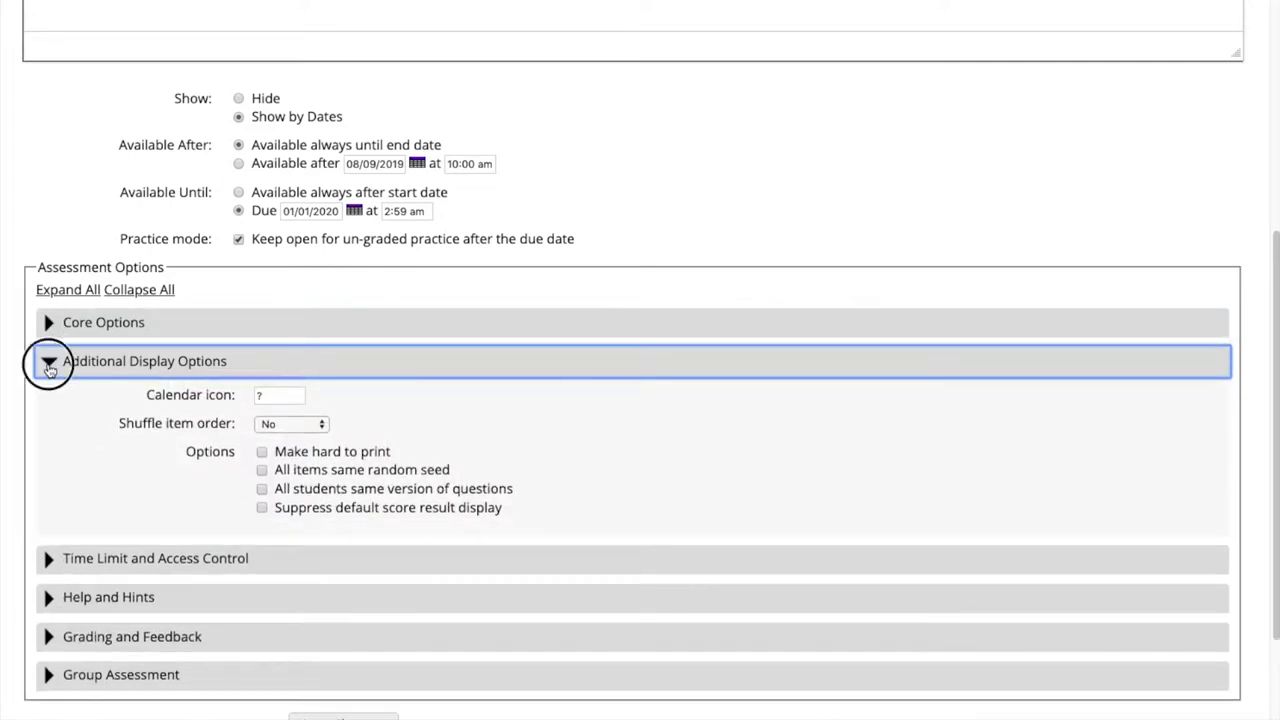
click(48, 363)
click(50, 402)
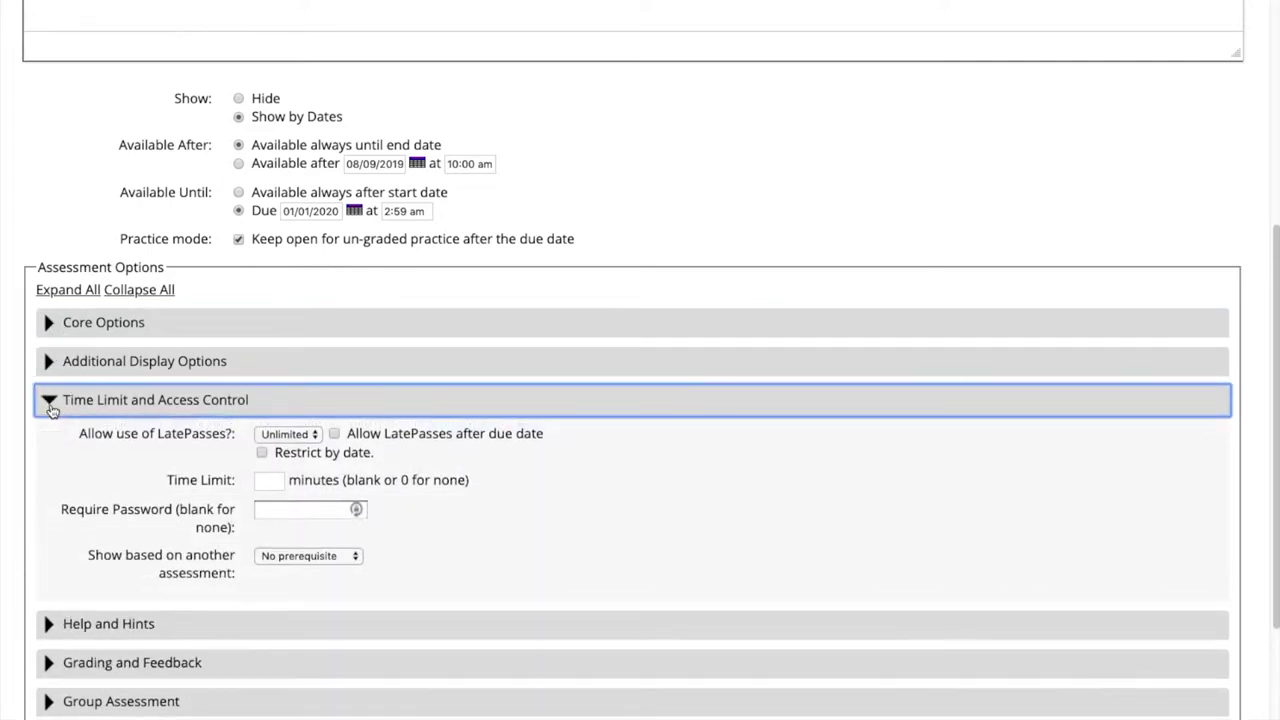
click(50, 406)
click(52, 440)
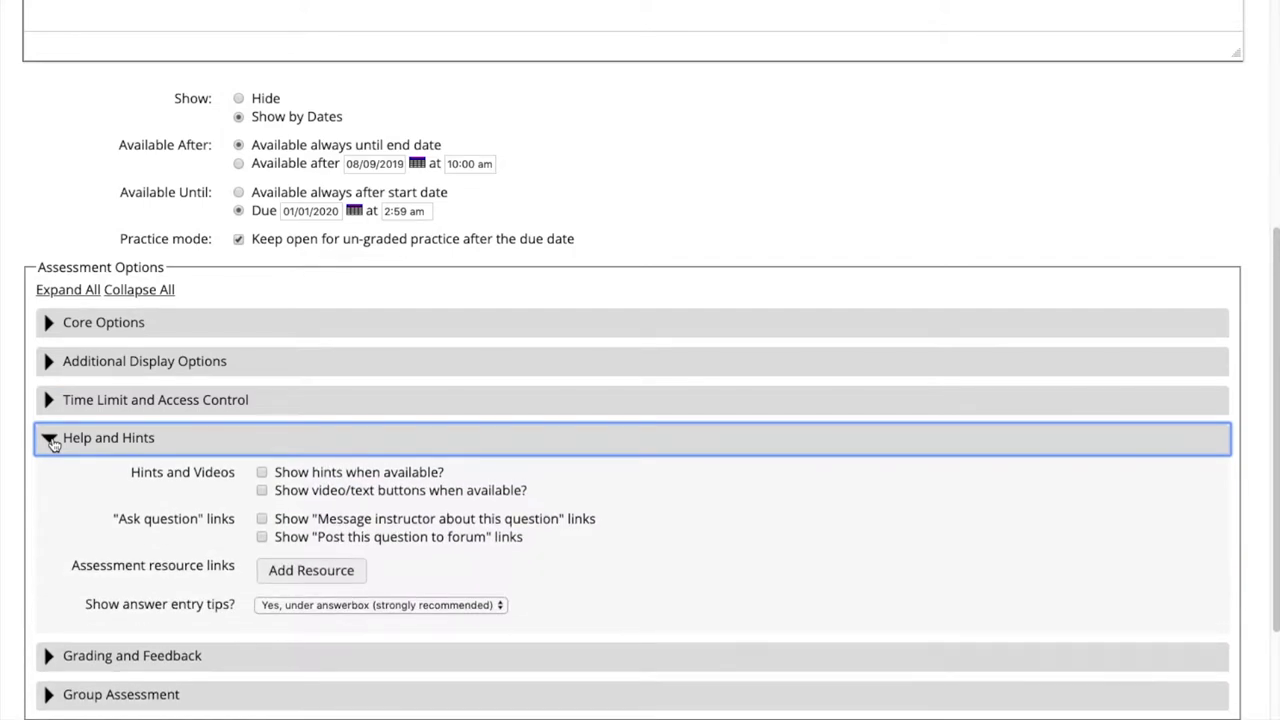
click(52, 441)
click(51, 489)
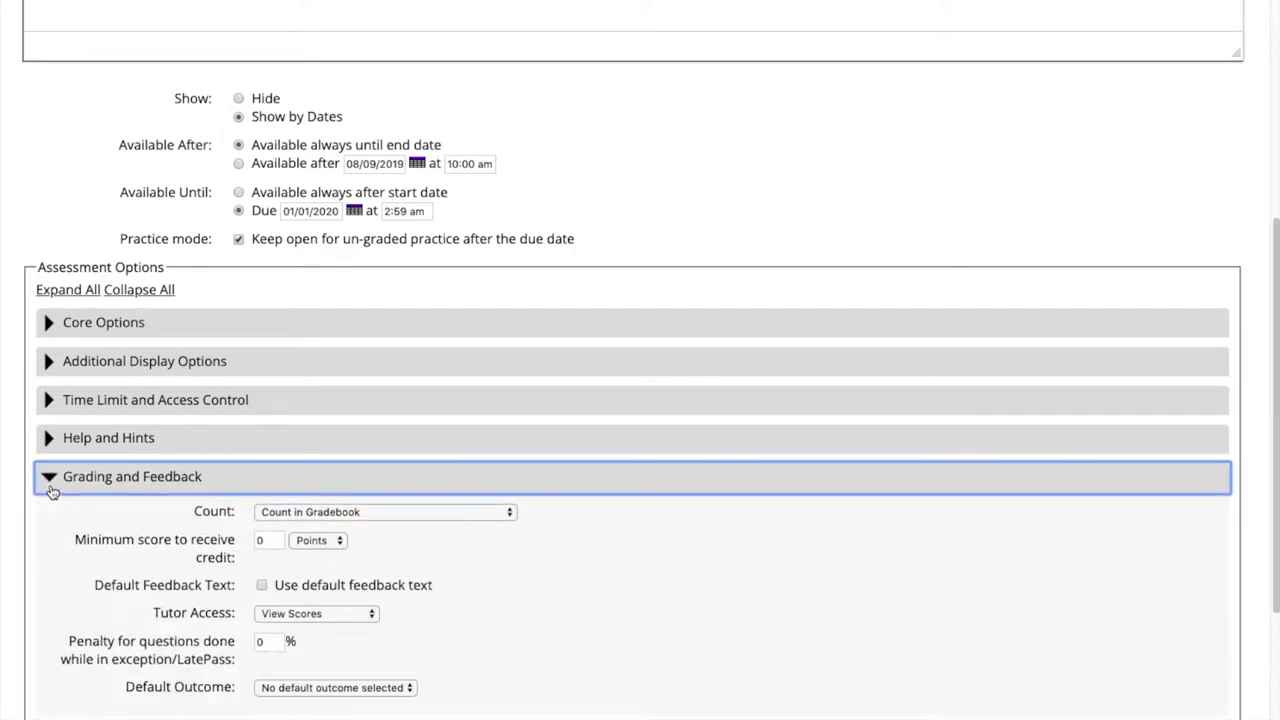
click(52, 489)
click(52, 512)
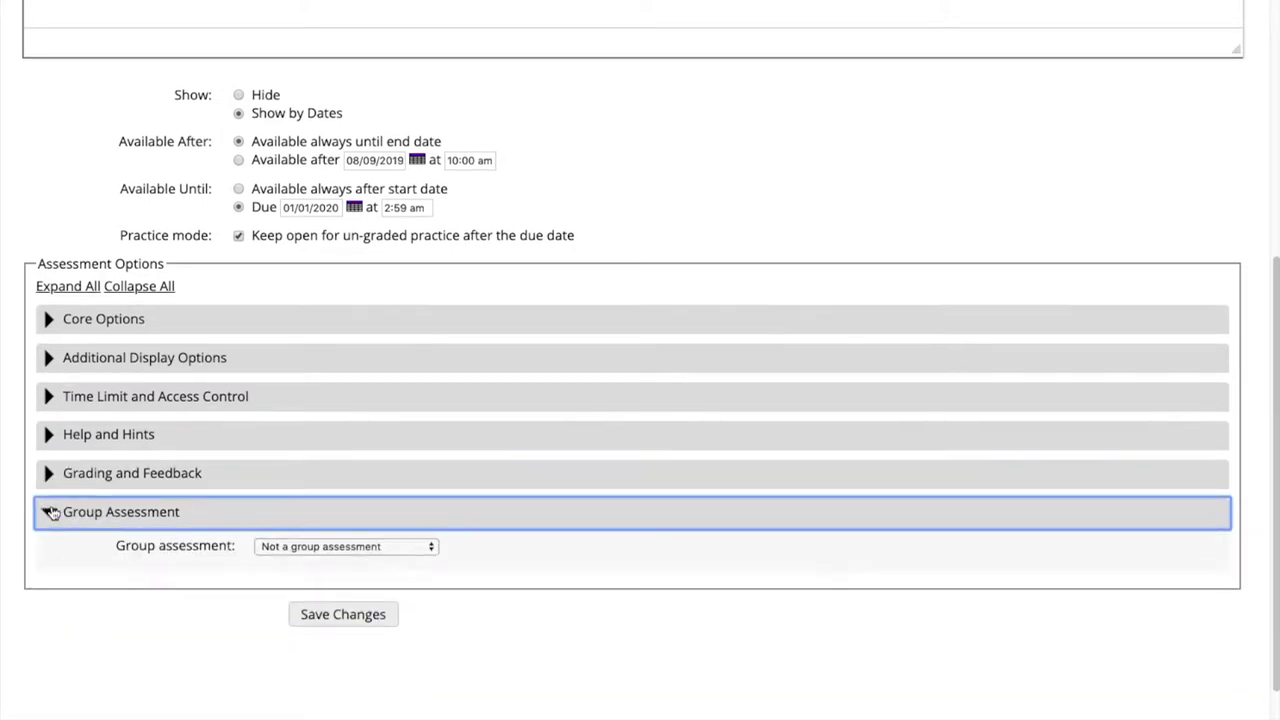
click(50, 512)
scroll(326, 234, up, 1)
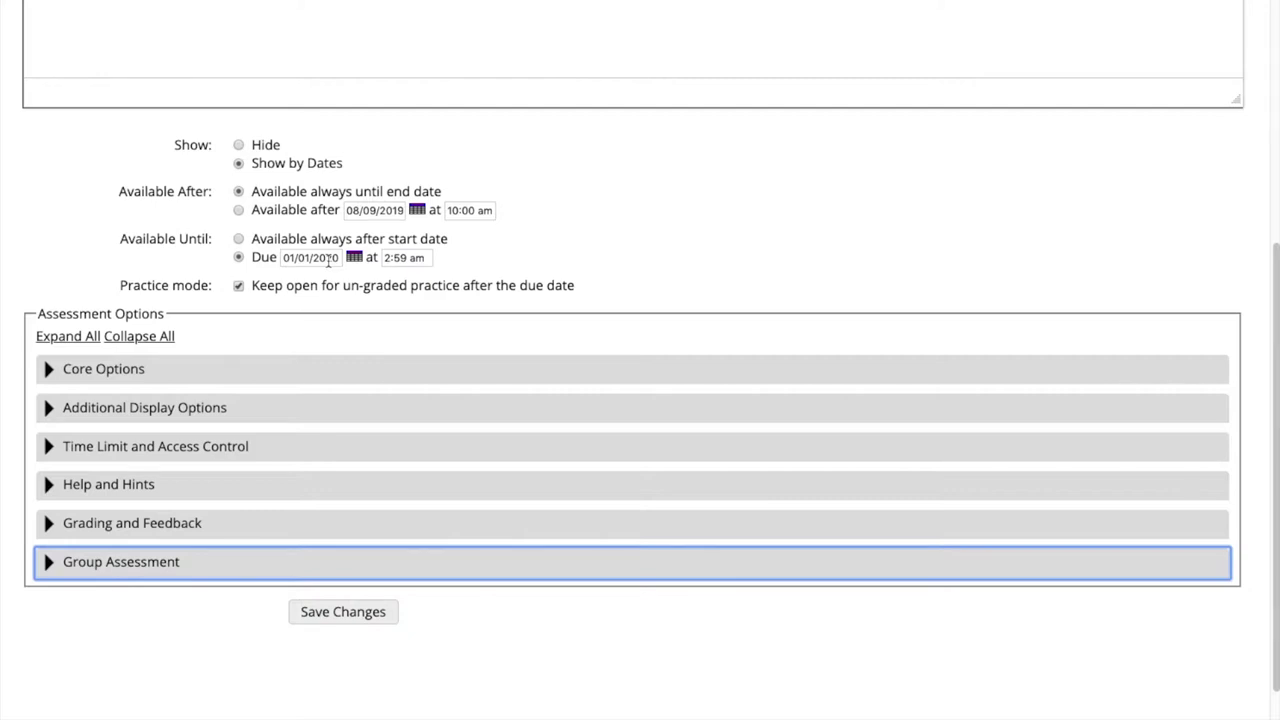
Set the Module 1 pretest's Available Until option to 'Available always after start date'
click(303, 243)
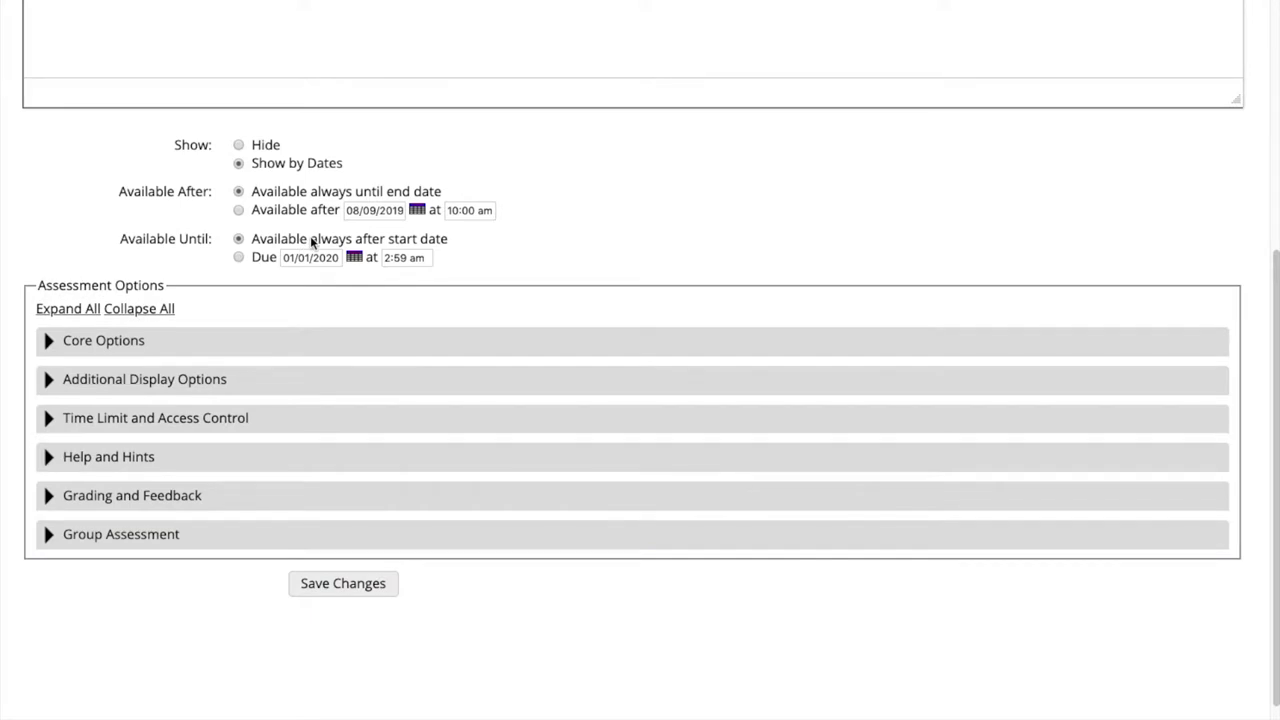
scroll(540, 245, up, 2)
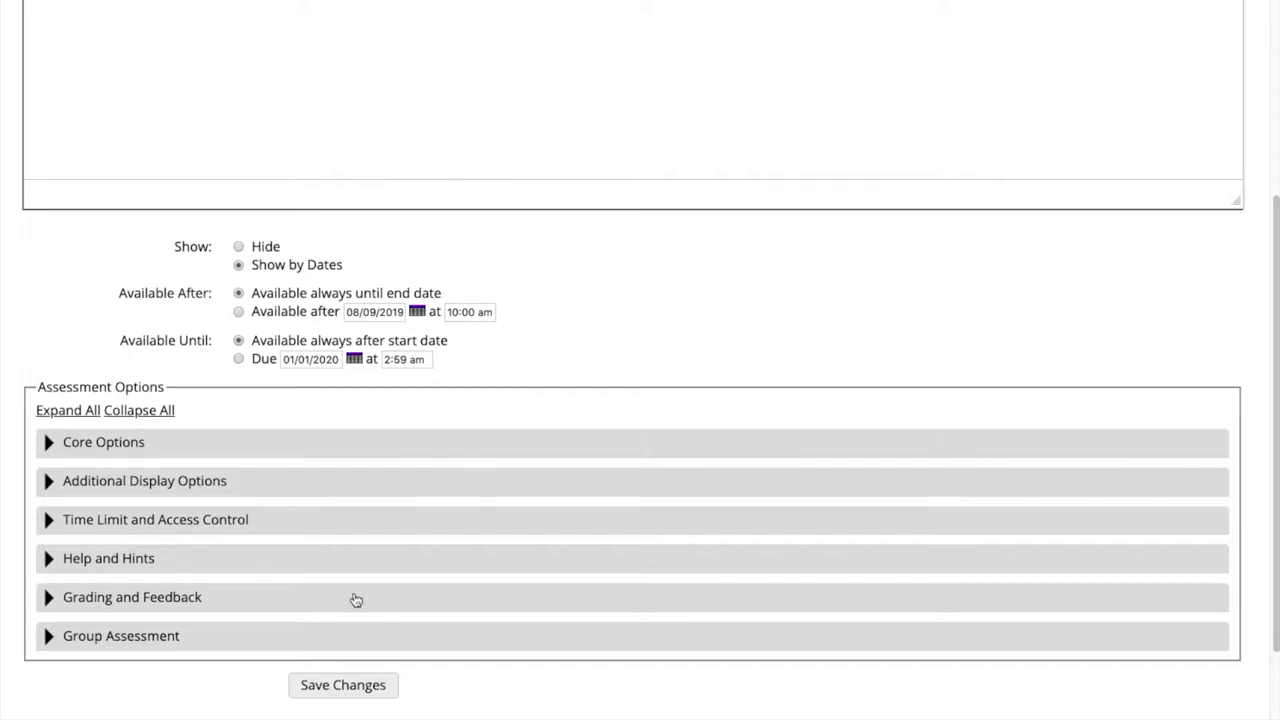
Save the Module 1 pretest's new availability setting
click(349, 686)
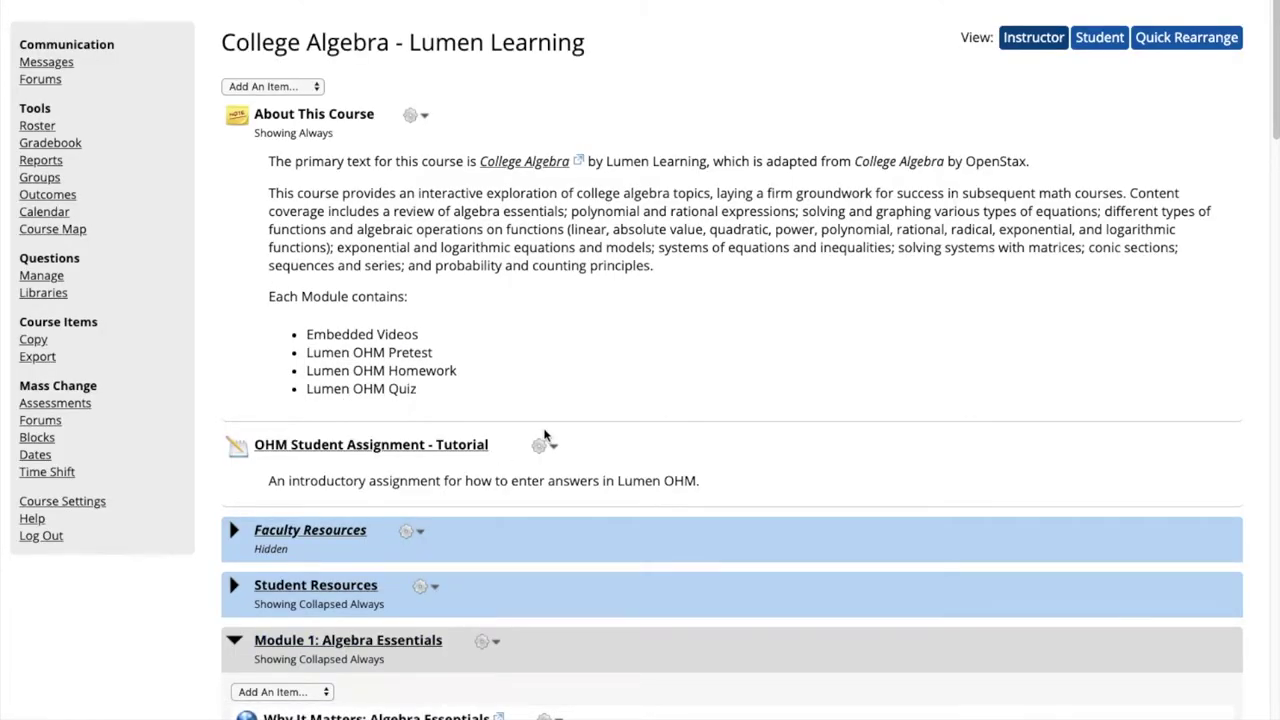
scroll(545, 436, down, 1)
scroll(545, 435, down, 1)
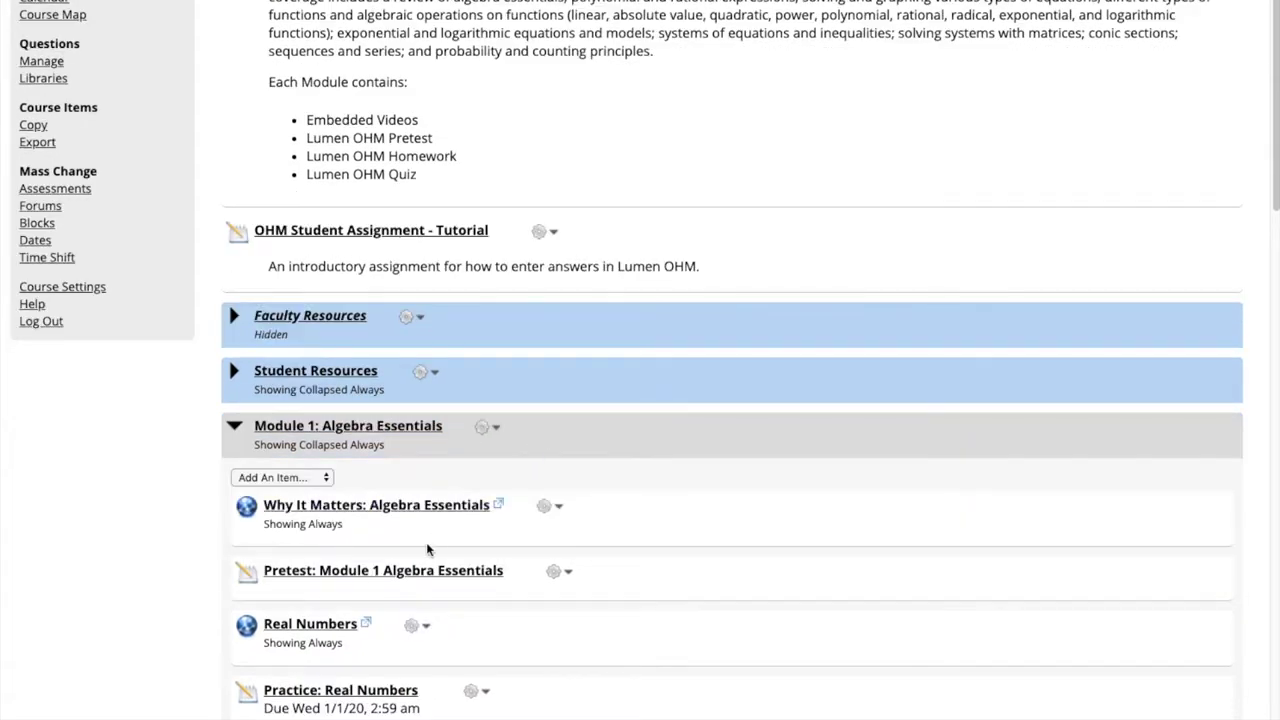
Recheck the Module 1 pretest's settings, then go to Mass Change Assessments
click(553, 571)
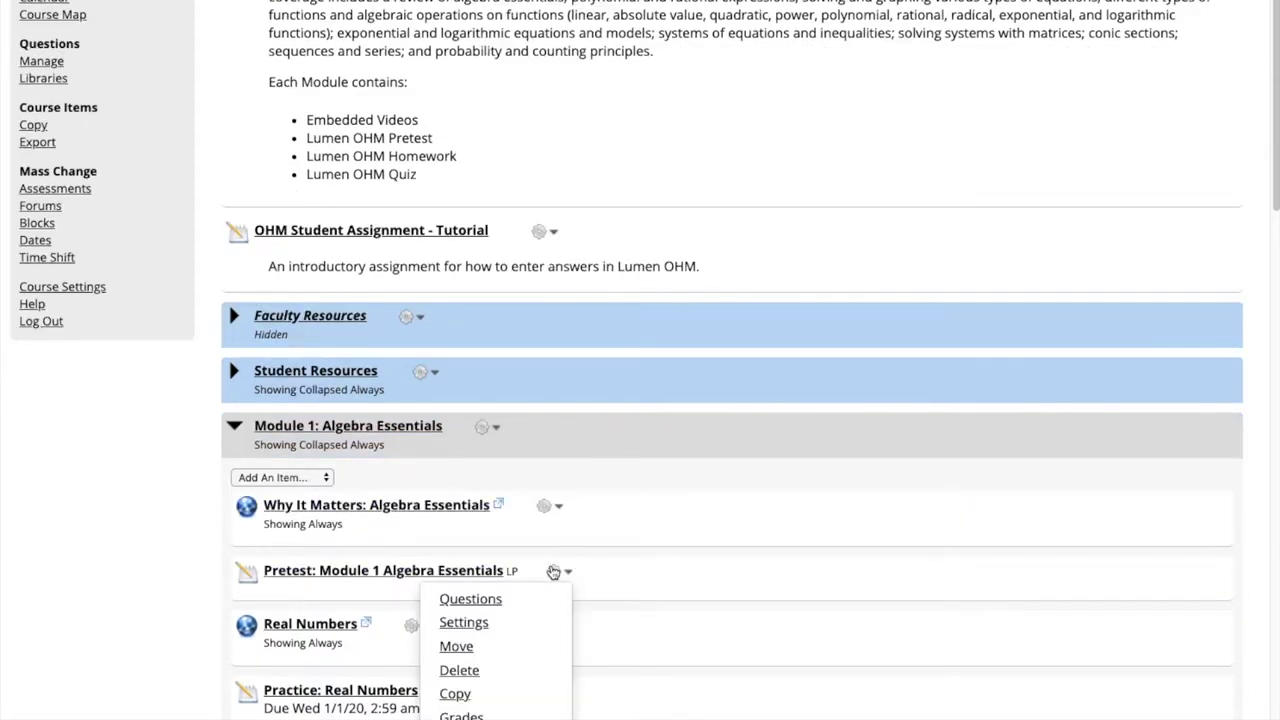
click(491, 623)
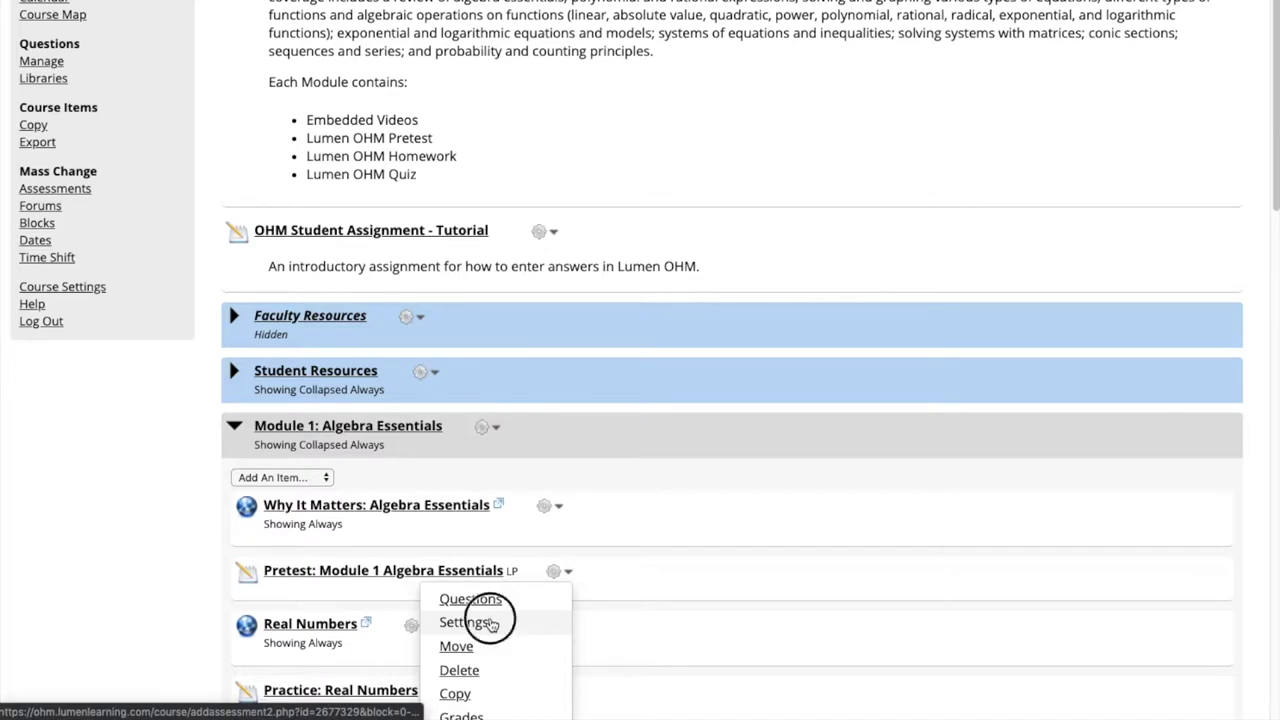
scroll(640, 355, down, 15)
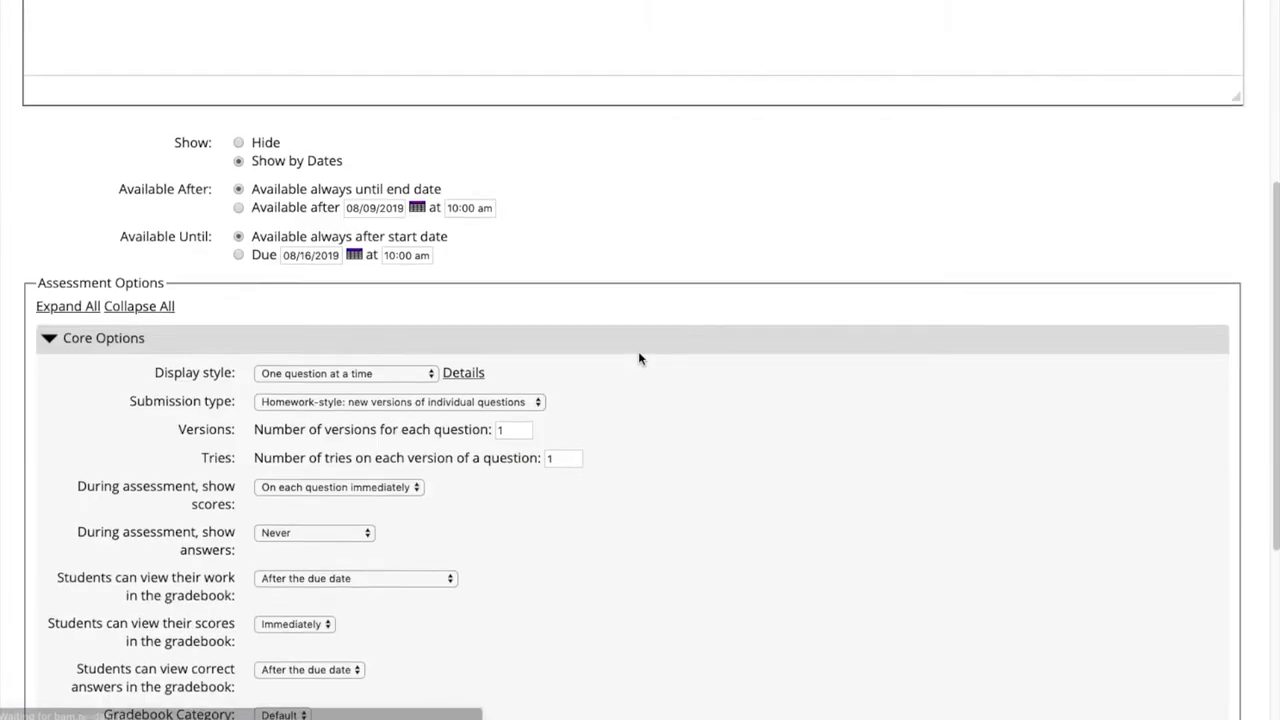
scroll(606, 207, up, 1)
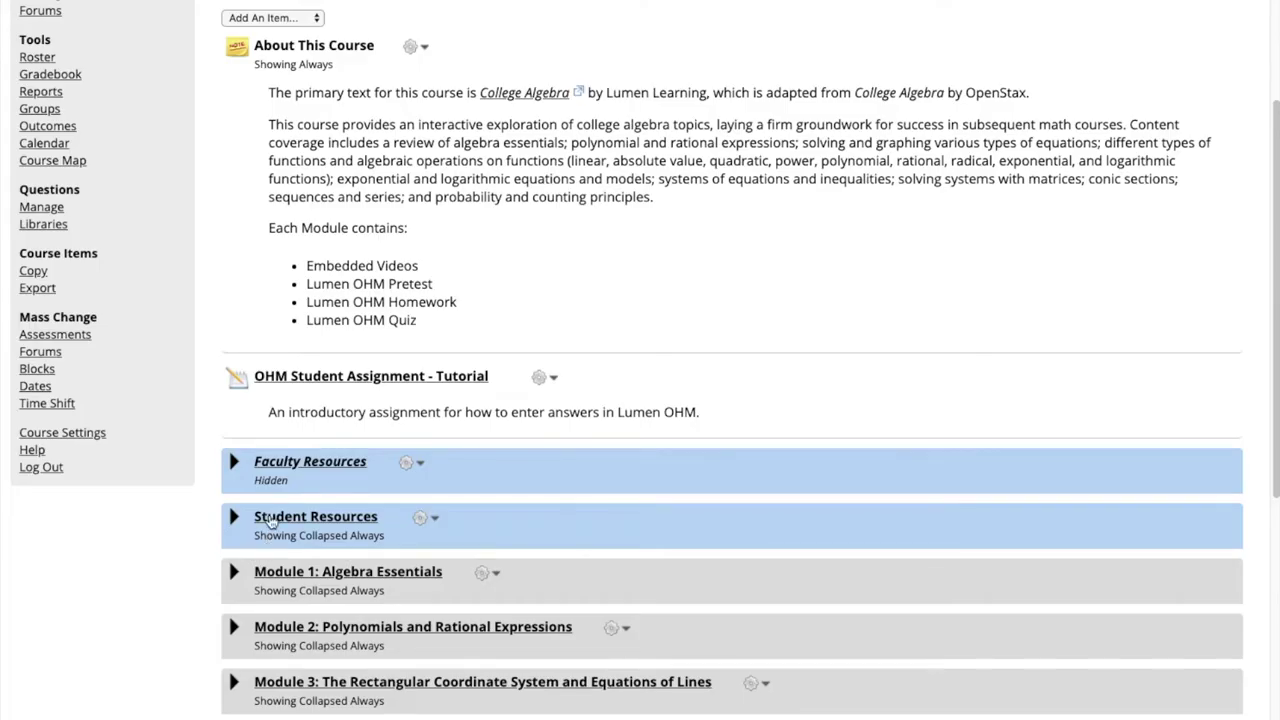
click(80, 339)
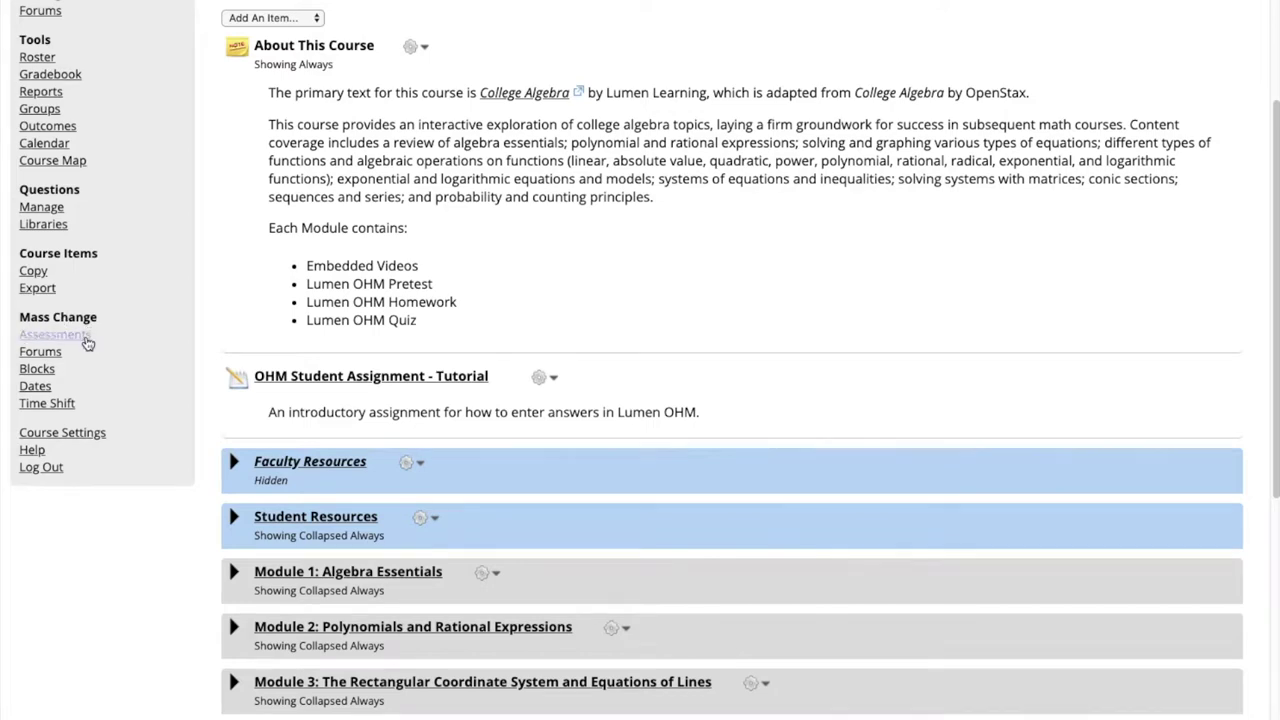
click(87, 343)
Clear every assessment from the mass change selection with None
click(87, 341)
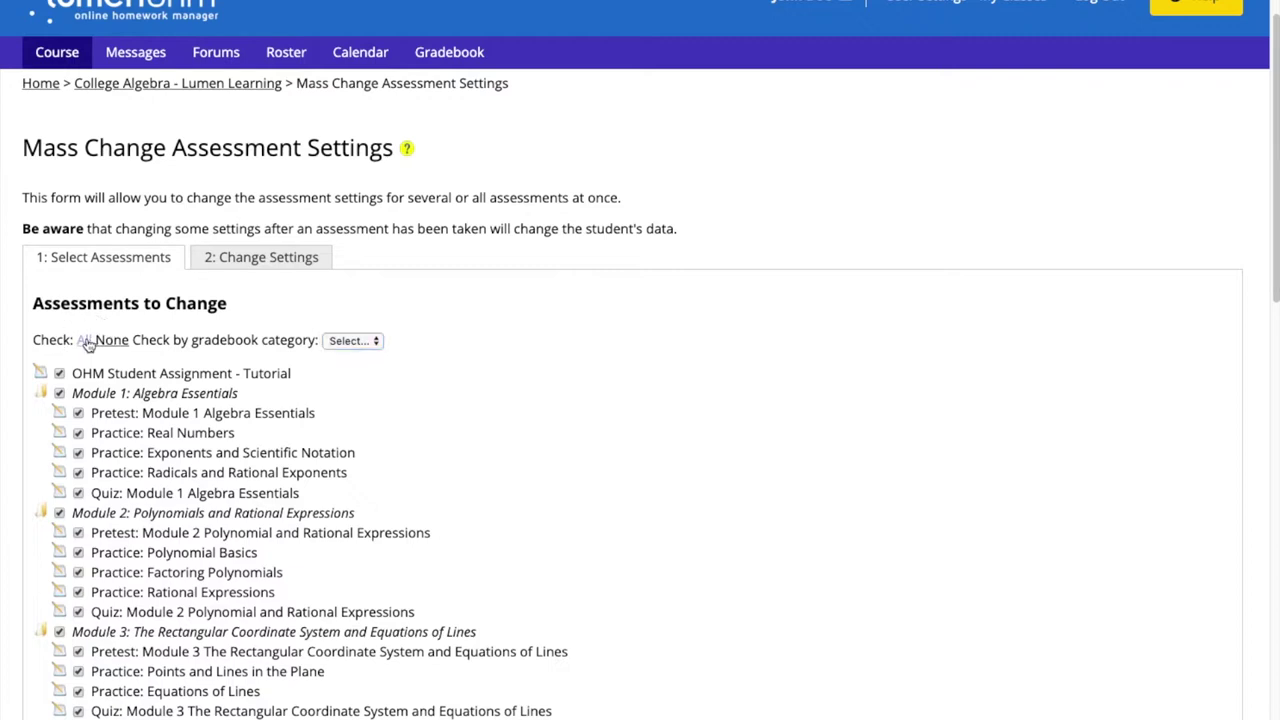
click(115, 341)
scroll(118, 352, down, 1)
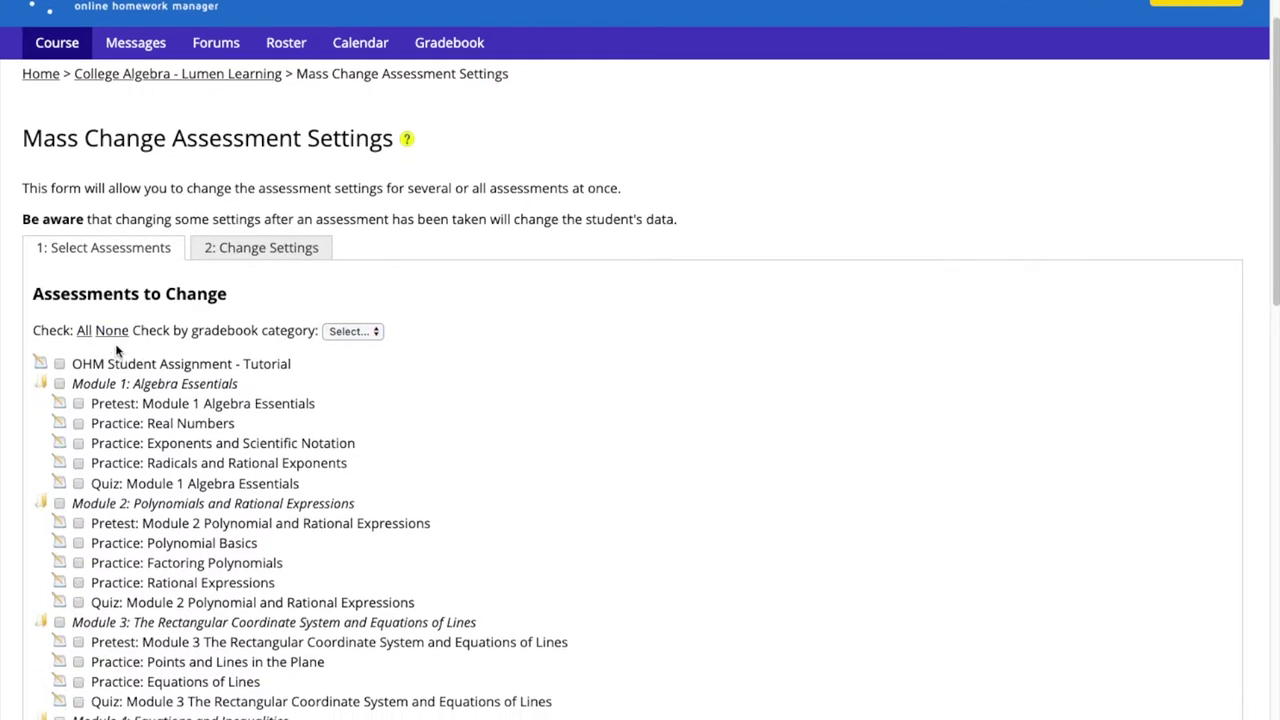
scroll(103, 403, down, 3)
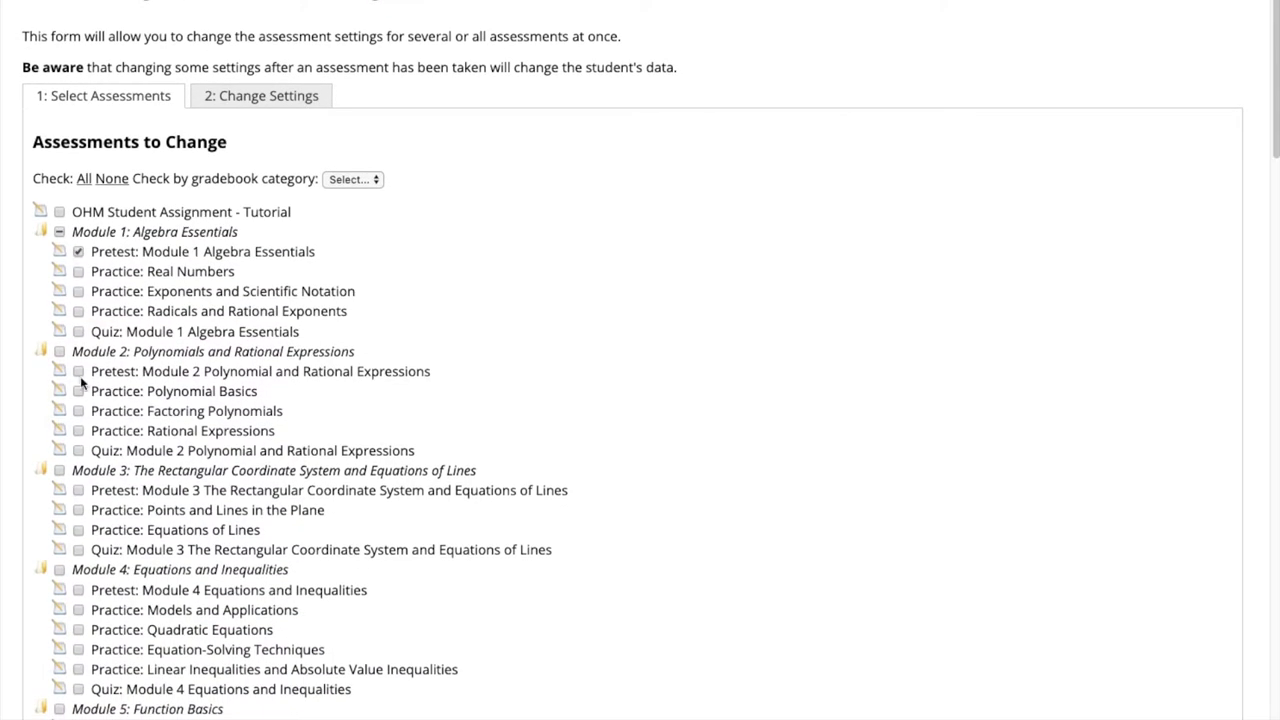
Tick the Module 2 through Module 17 pretests and continue to Change Settings
click(78, 372)
scroll(80, 370, down, 2)
click(78, 423)
scroll(80, 423, down, 1)
click(78, 455)
scroll(80, 460, down, 2)
click(78, 524)
scroll(80, 527, down, 4)
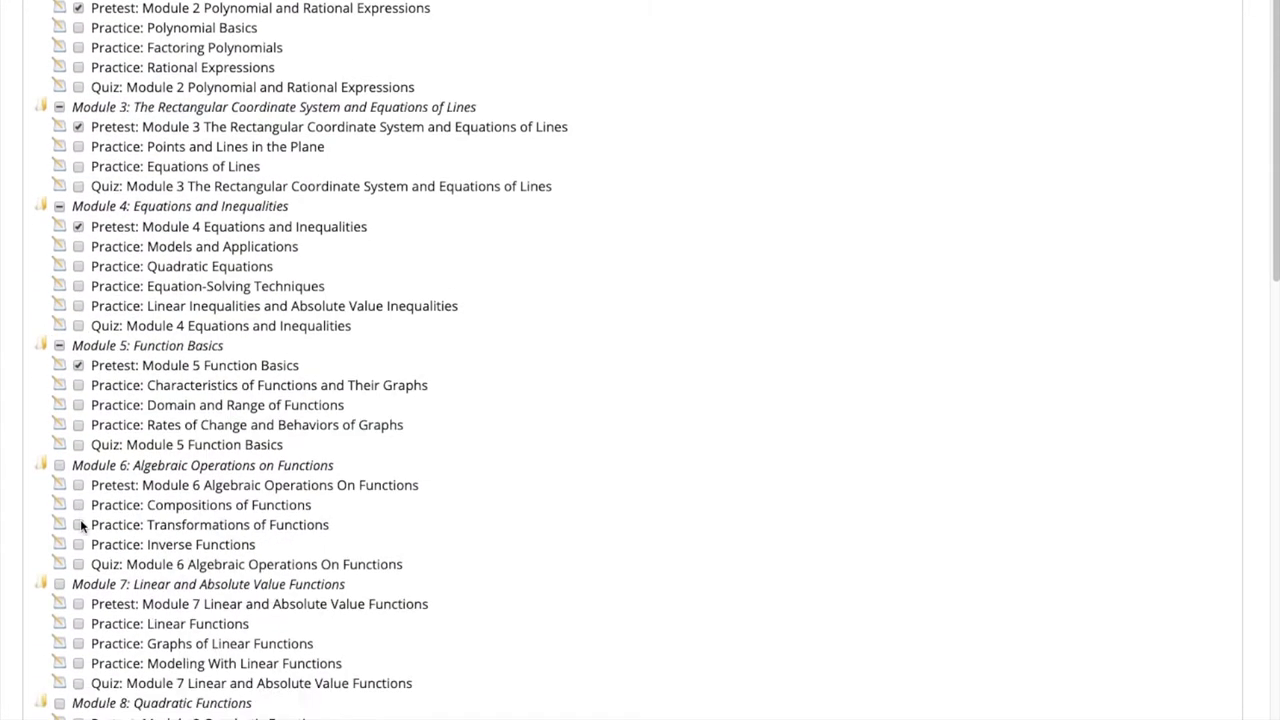
click(78, 485)
scroll(80, 420, down, 5)
click(78, 381)
scroll(80, 390, down, 4)
click(78, 348)
click(78, 451)
scroll(80, 440, down, 4)
click(78, 428)
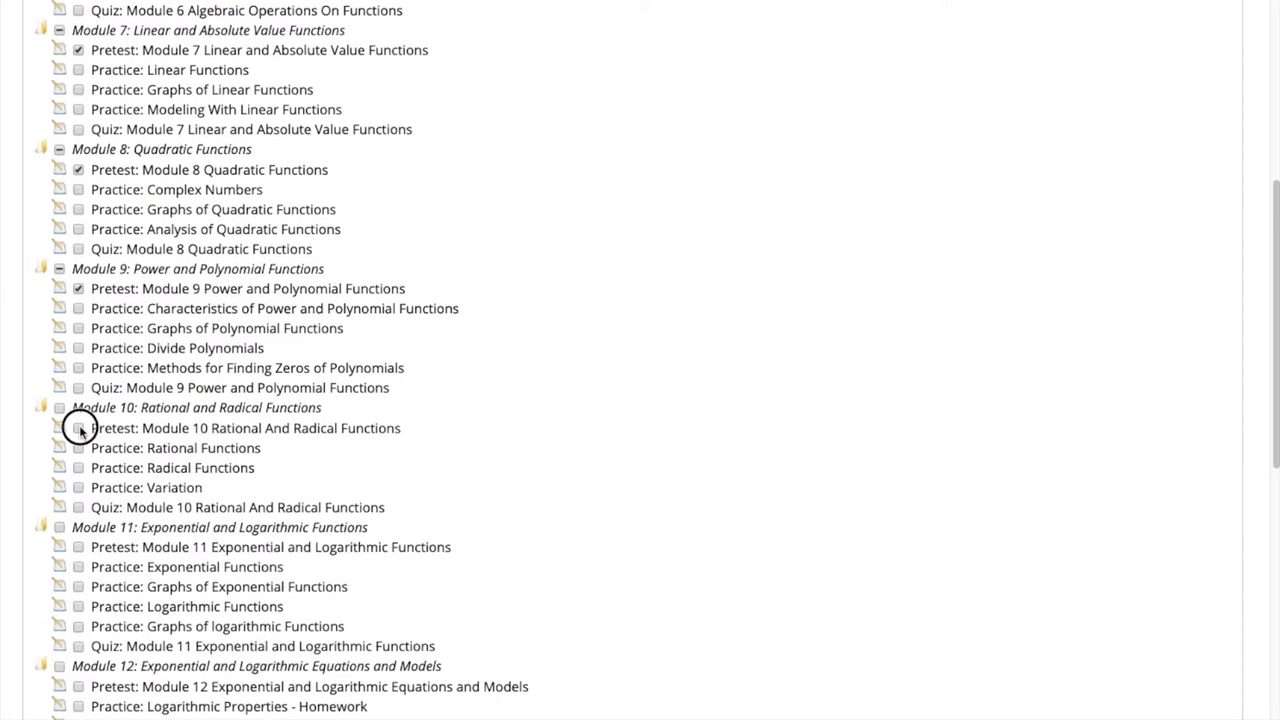
scroll(80, 428, down, 3)
click(80, 391)
scroll(80, 391, down, 3)
click(80, 375)
click(80, 494)
scroll(80, 494, down, 3)
click(80, 470)
scroll(83, 450, down, 3)
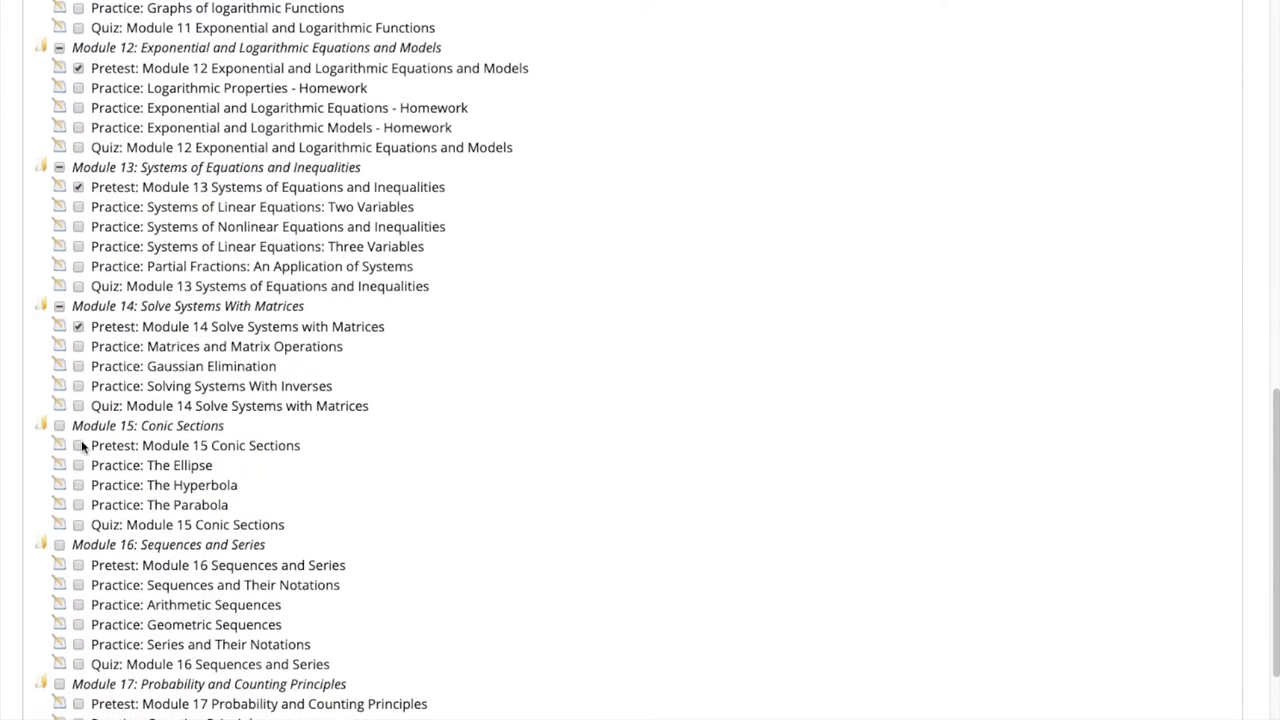
click(83, 446)
scroll(92, 445, down, 3)
scroll(151, 434, down, 1)
click(151, 436)
click(80, 583)
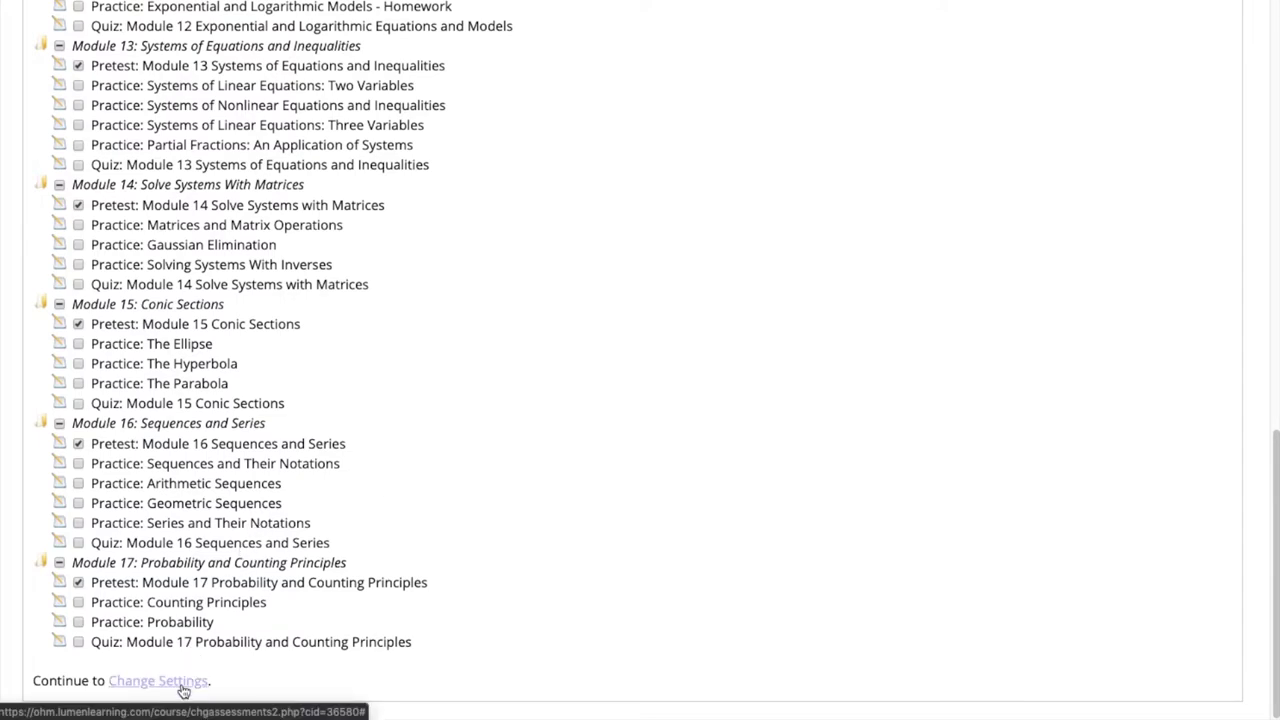
click(184, 691)
scroll(451, 571, down, 3)
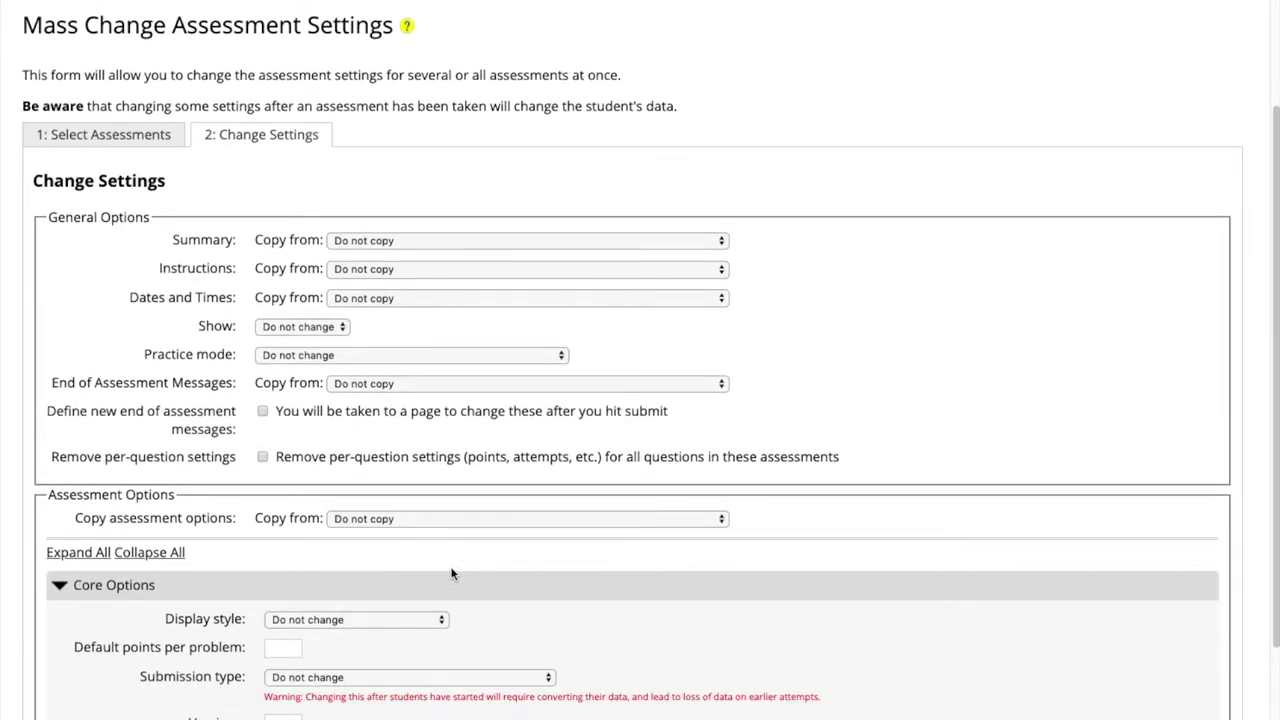
Set the Dates and Times 'Copy from' dropdown to Pretest: Module 1 Algebra Essentials
scroll(451, 571, down, 1)
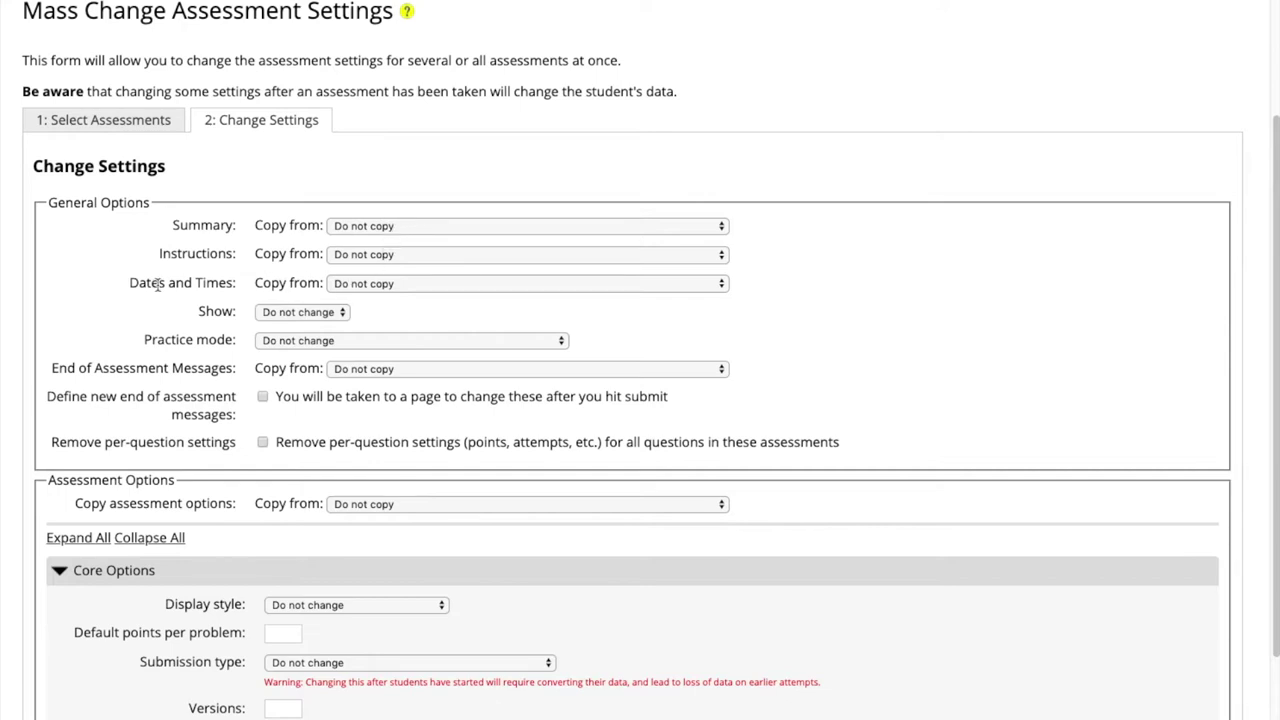
click(349, 290)
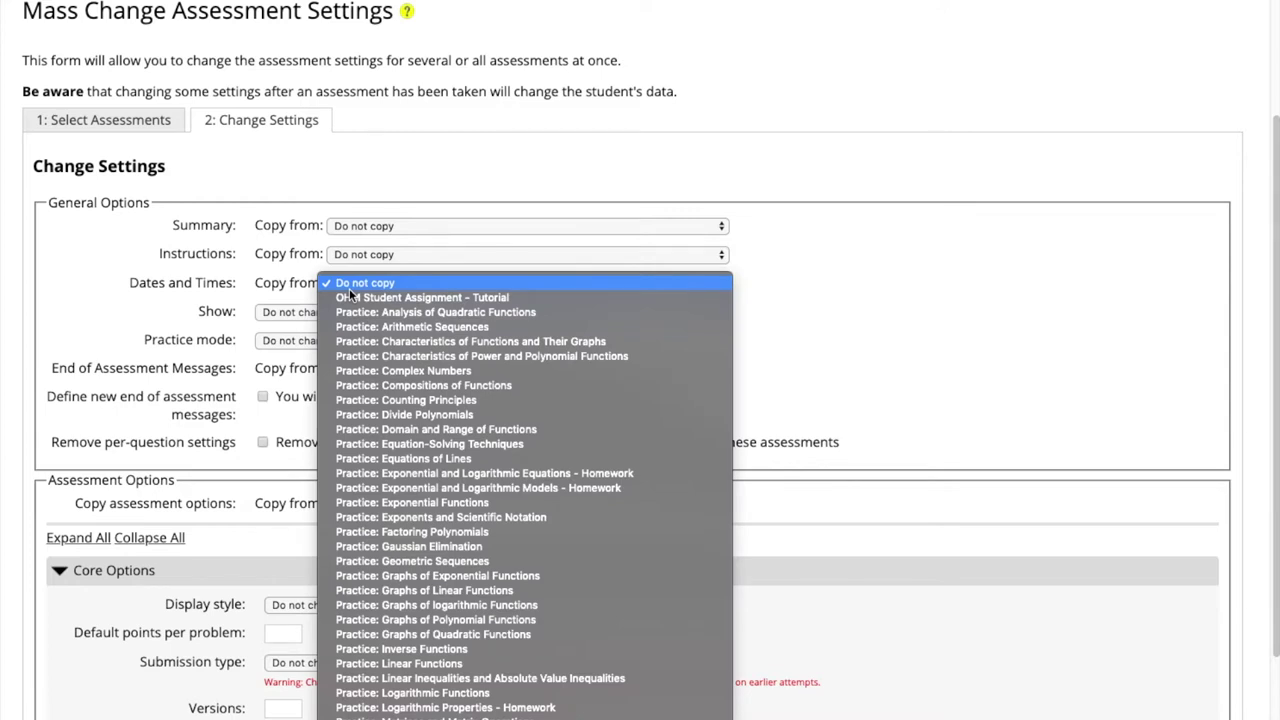
scroll(391, 346, down, 5)
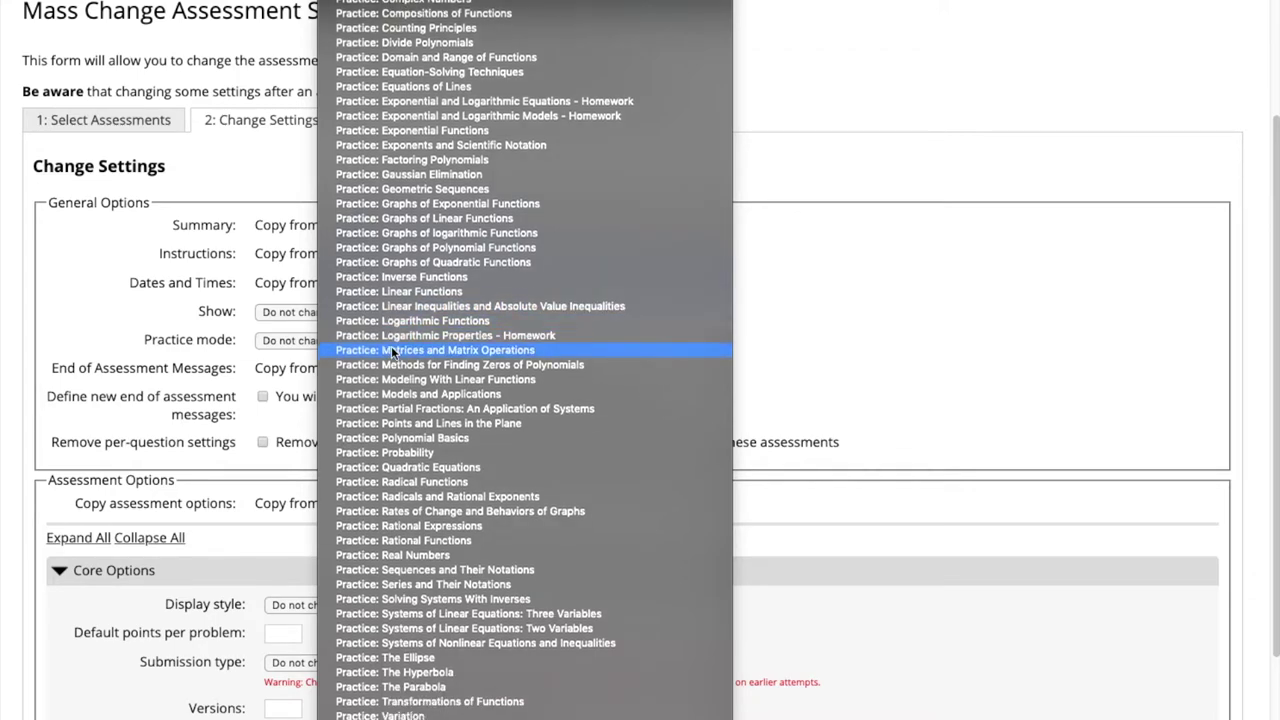
click(777, 307)
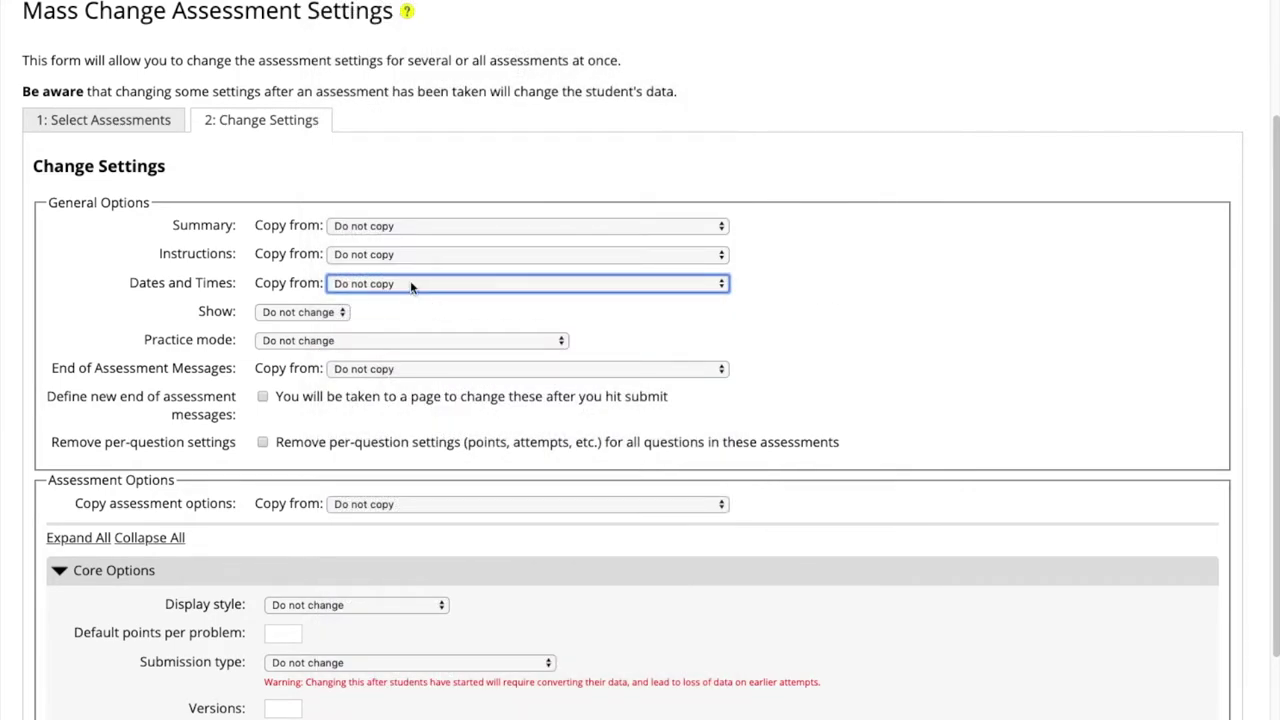
click(411, 287)
scroll(510, 502, down, 10)
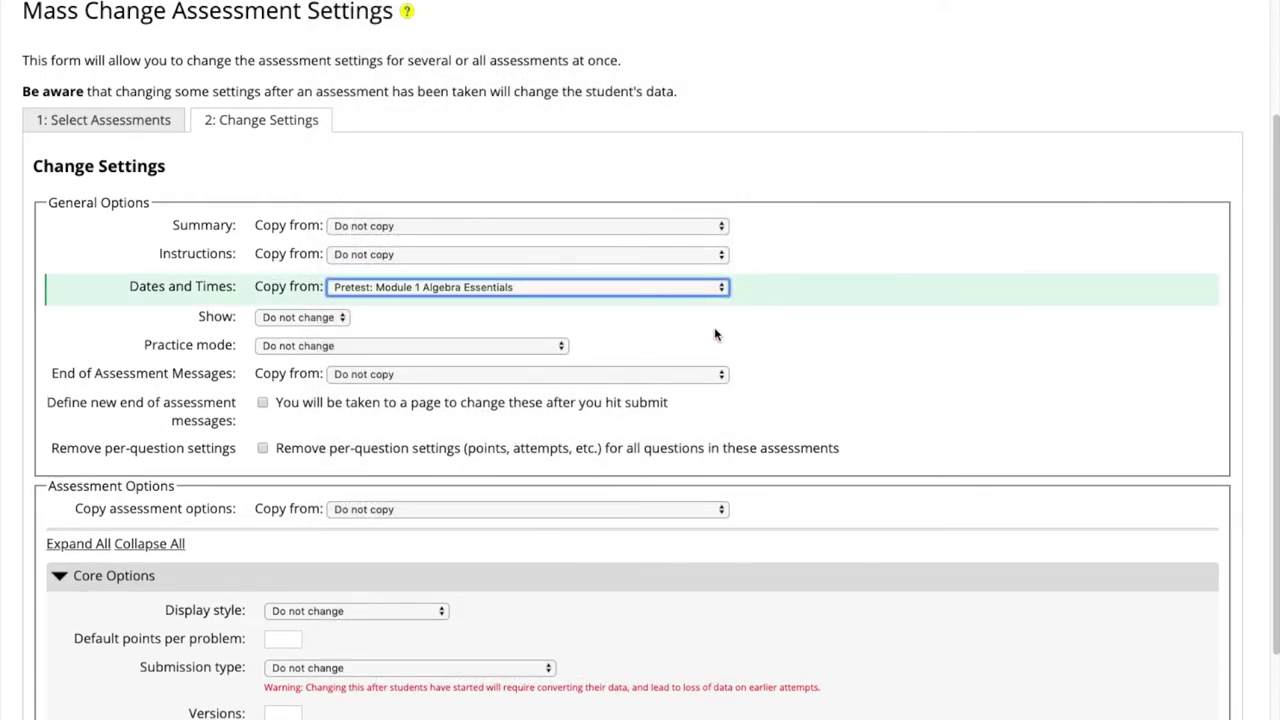
Apply the copied Module 1 dates to all selected pretests with Apply Changes
scroll(714, 327, down, 2)
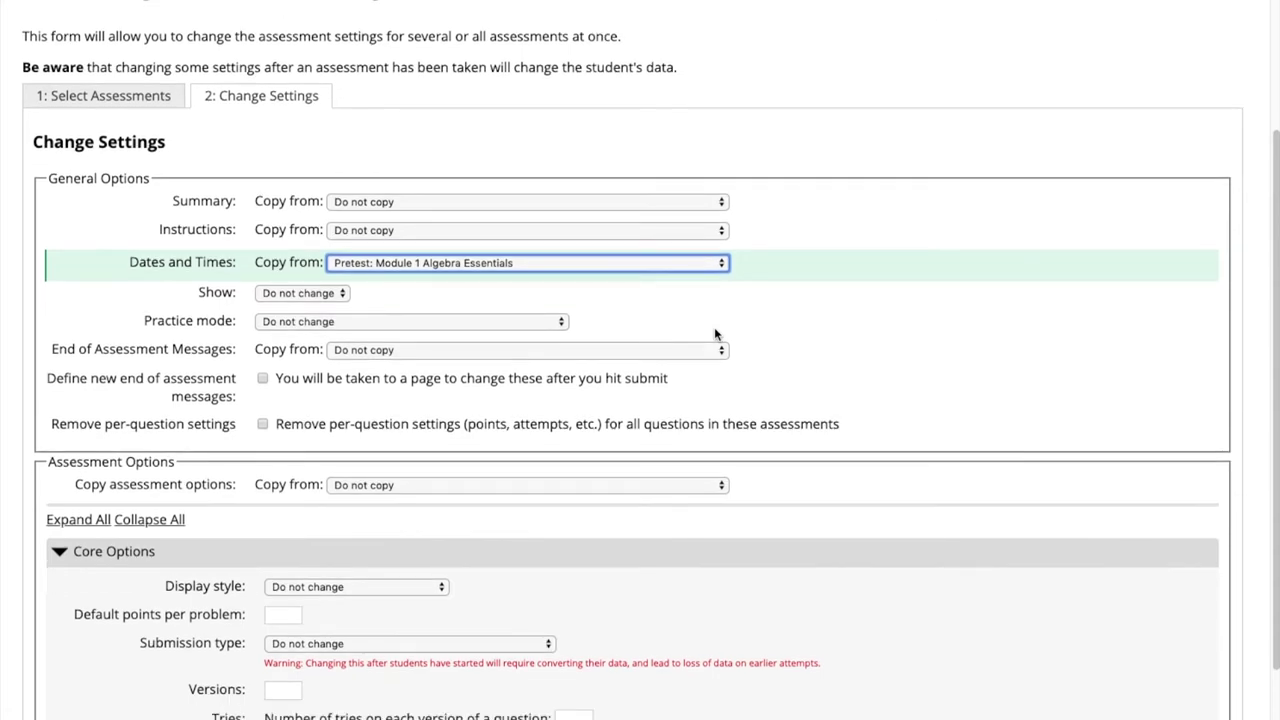
scroll(714, 325, down, 5)
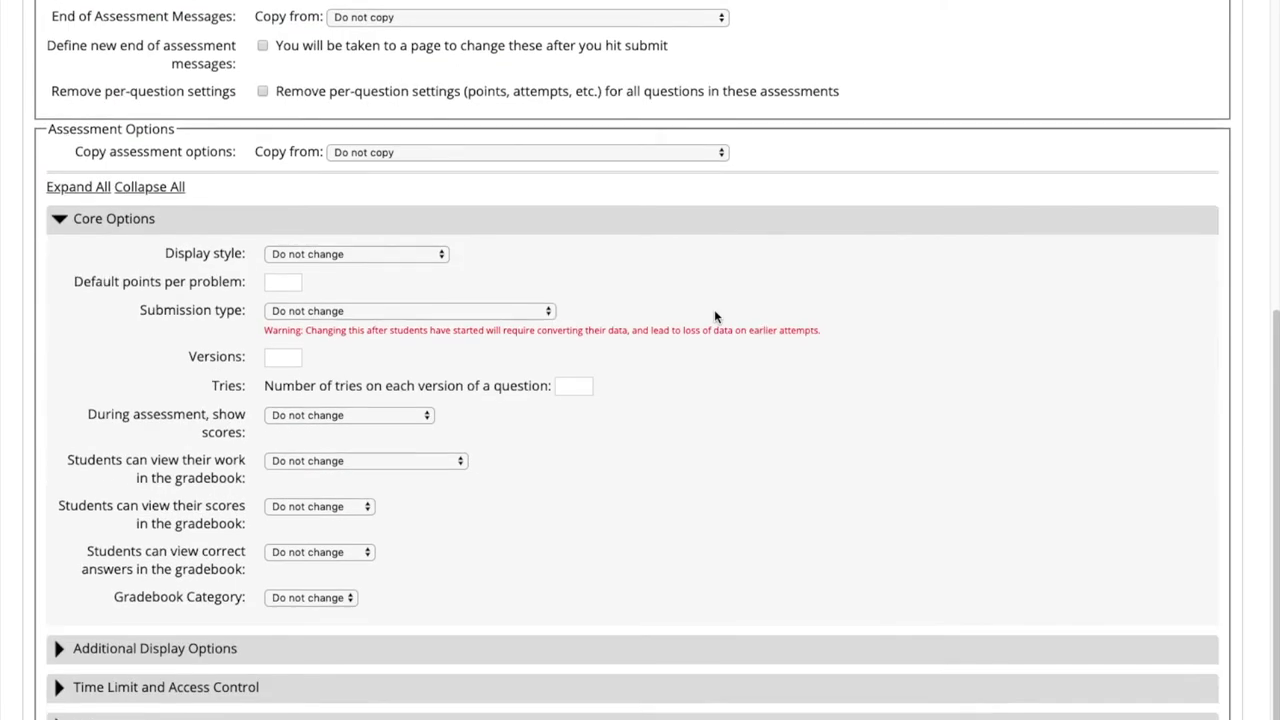
scroll(714, 290, down, 1)
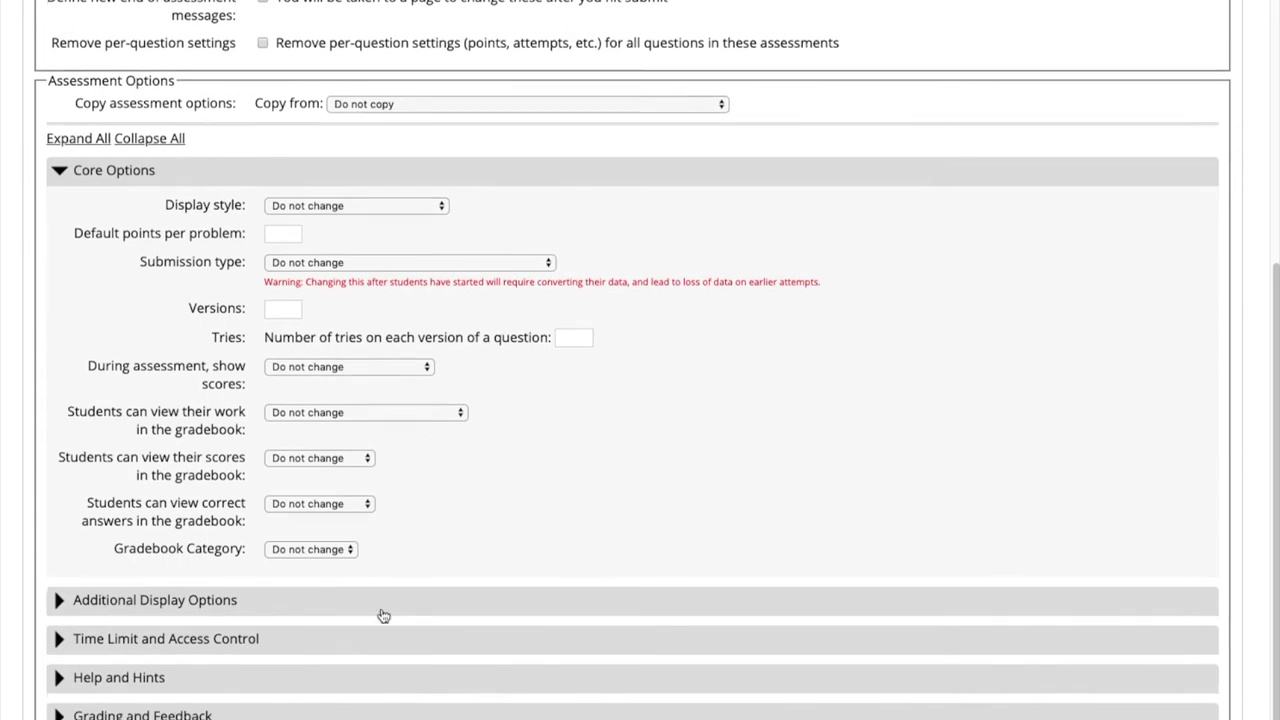
scroll(516, 328, up, 2)
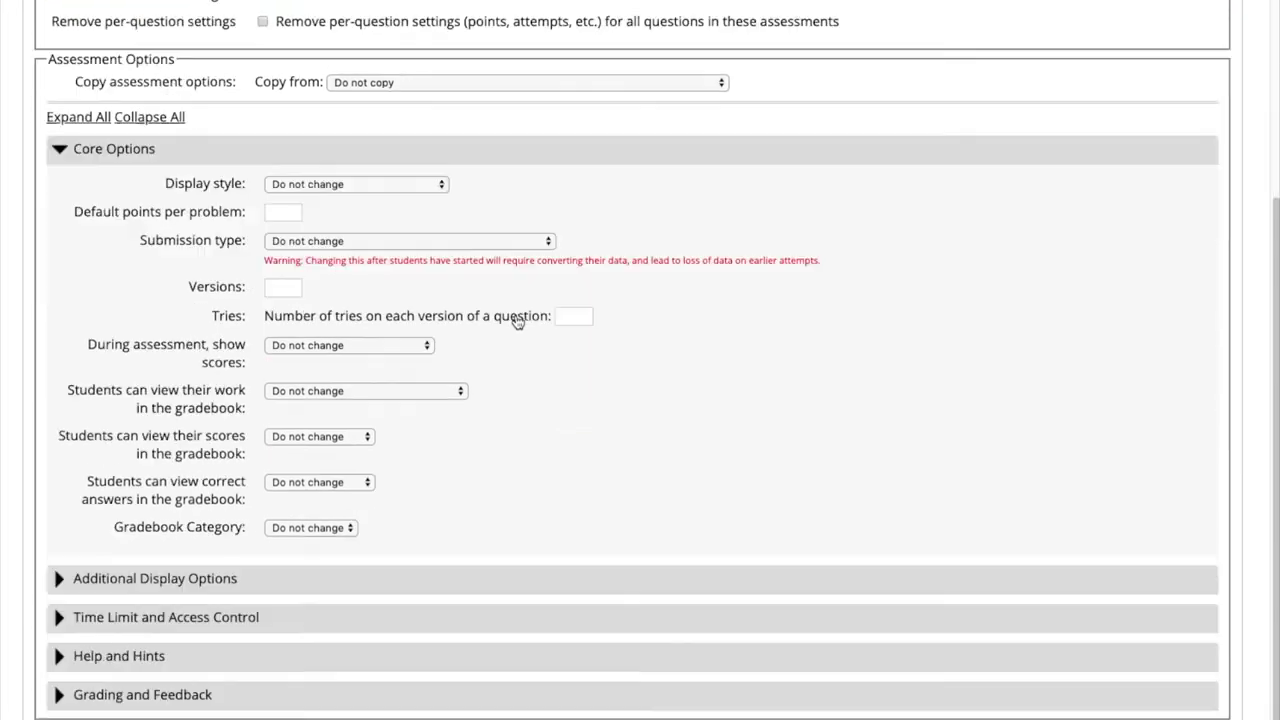
scroll(516, 320, down, 1)
click(370, 684)
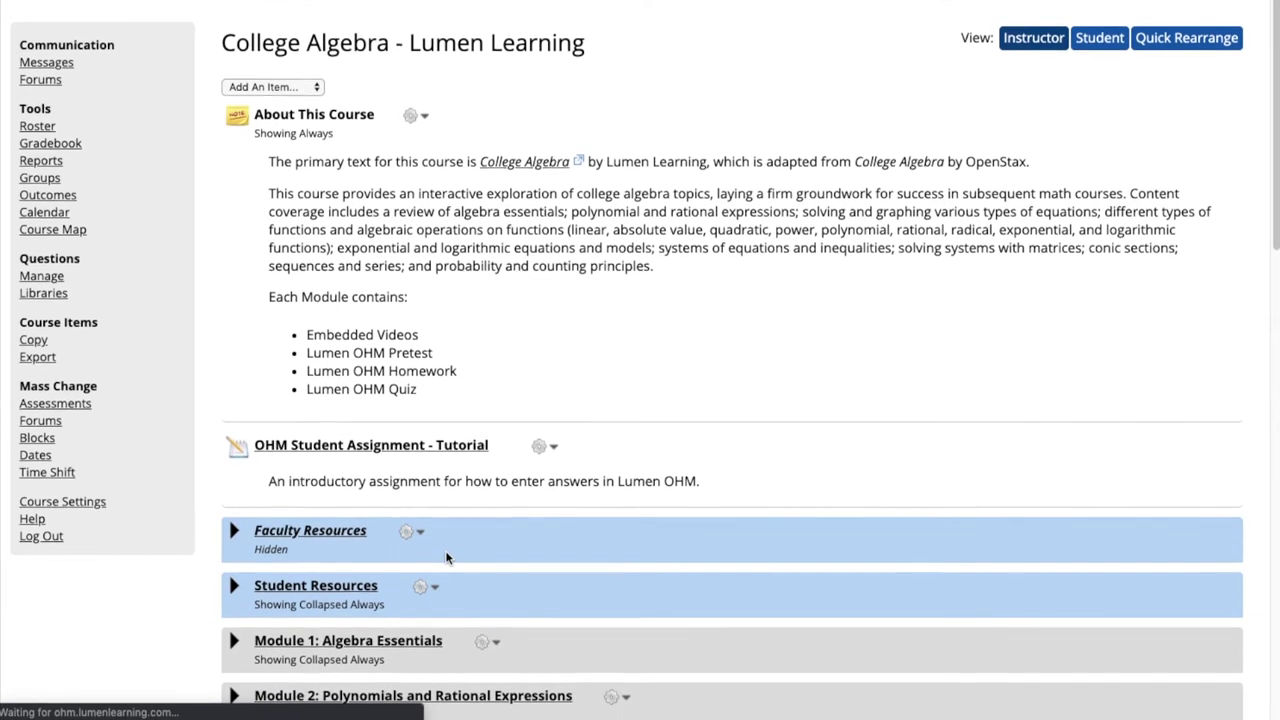
Expand Module 4: Equations and Inequalities and open its pretest's actions menu
scroll(597, 433, down, 3)
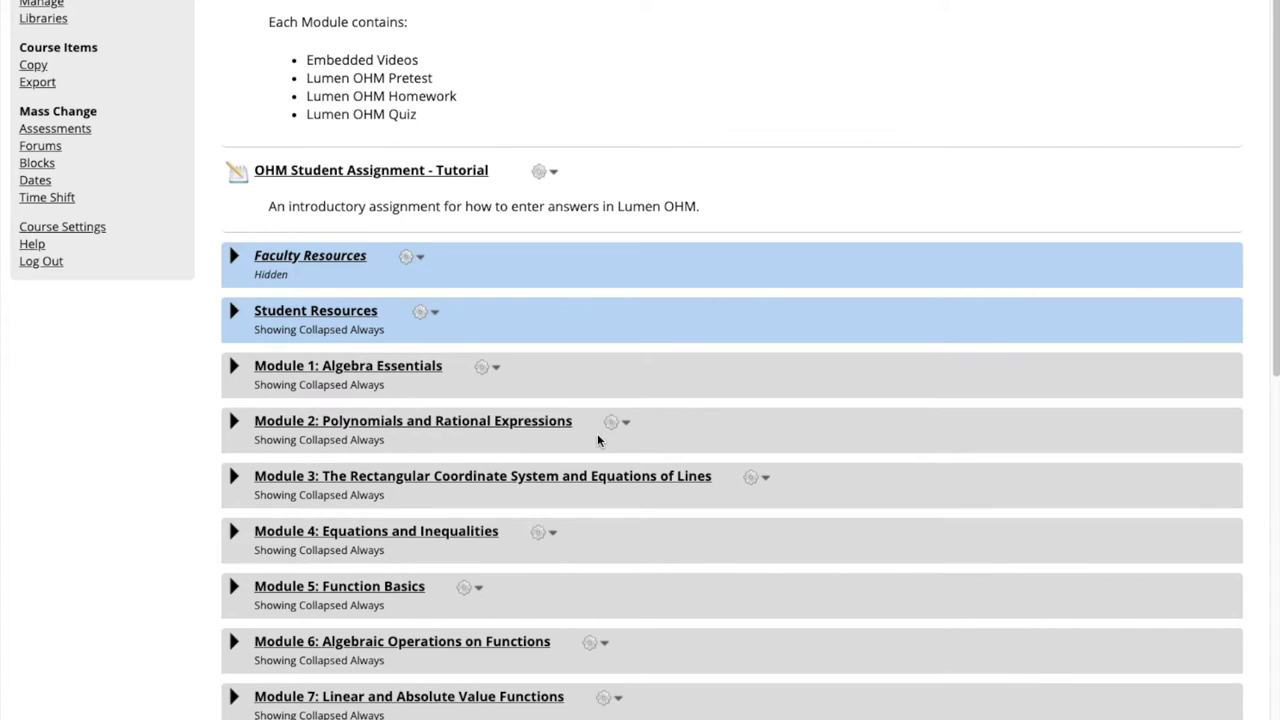
scroll(256, 458, down, 1)
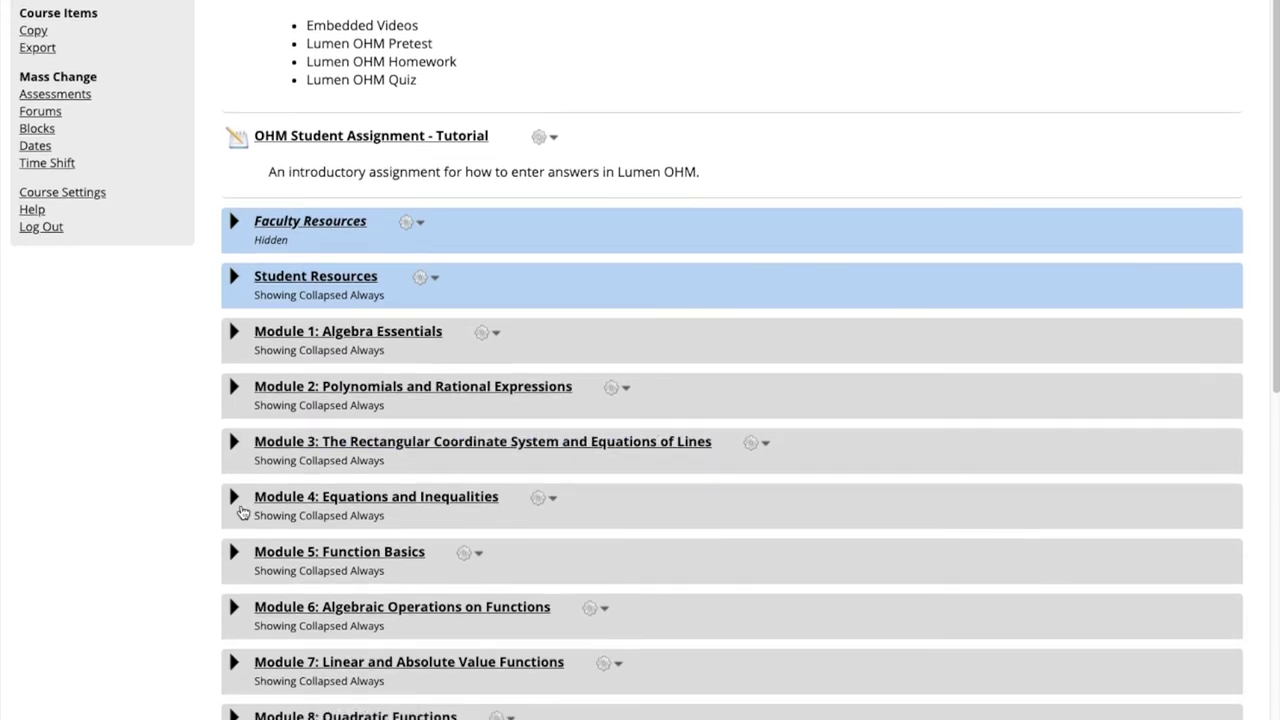
click(234, 497)
scroll(236, 493, down, 3)
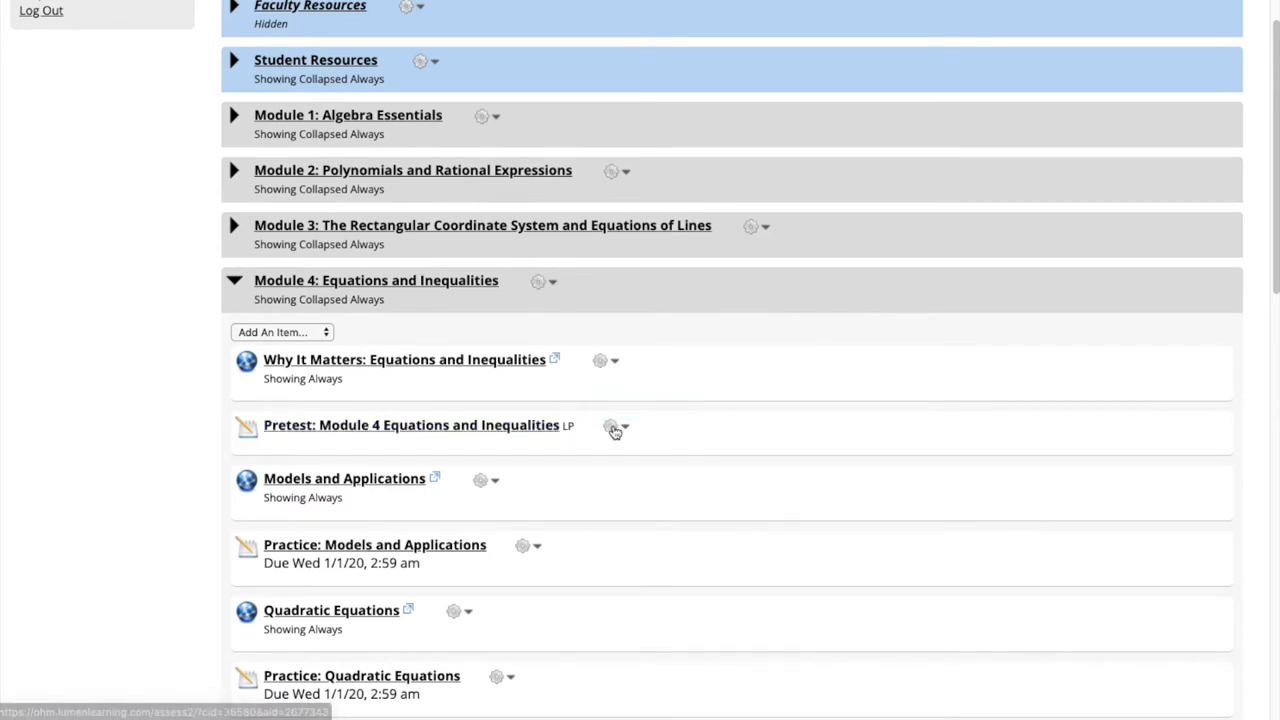
click(612, 427)
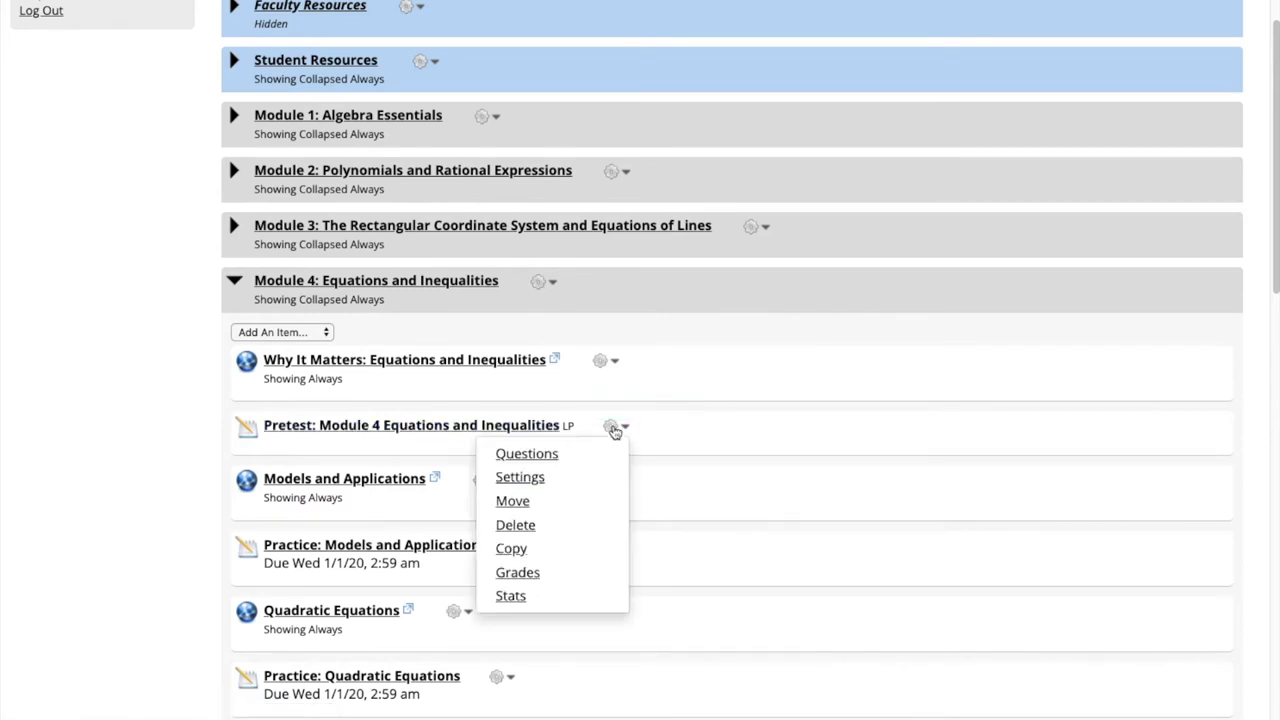
Check the Module 4 pretest's settings show 'Available always after start date'
click(540, 479)
scroll(545, 475, down, 4)
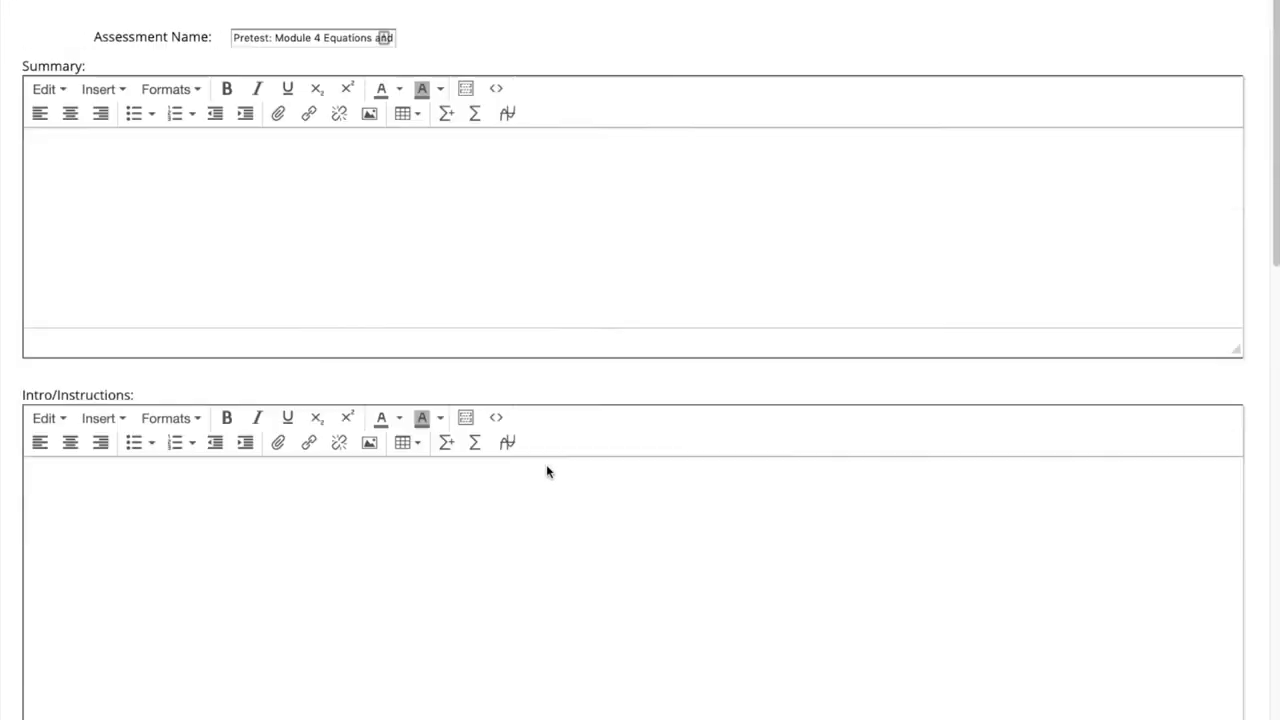
scroll(546, 470, down, 5)
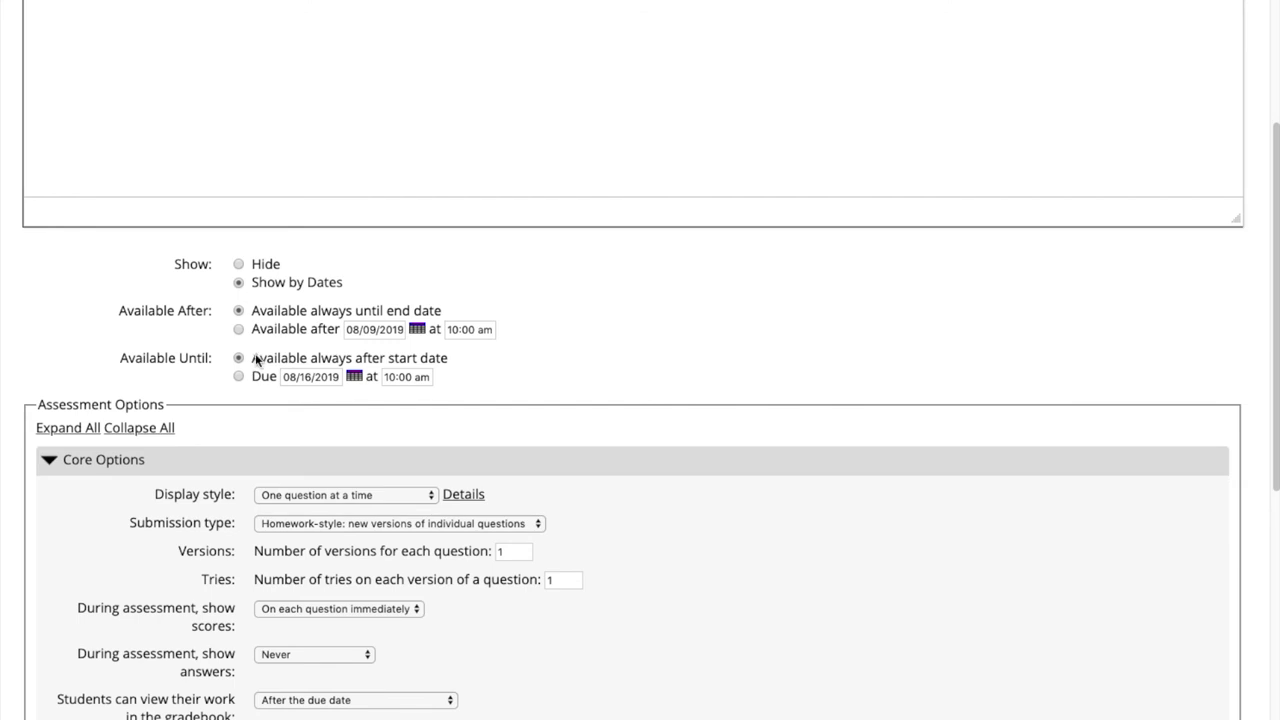
drag(256, 361, 455, 357)
click(458, 363)
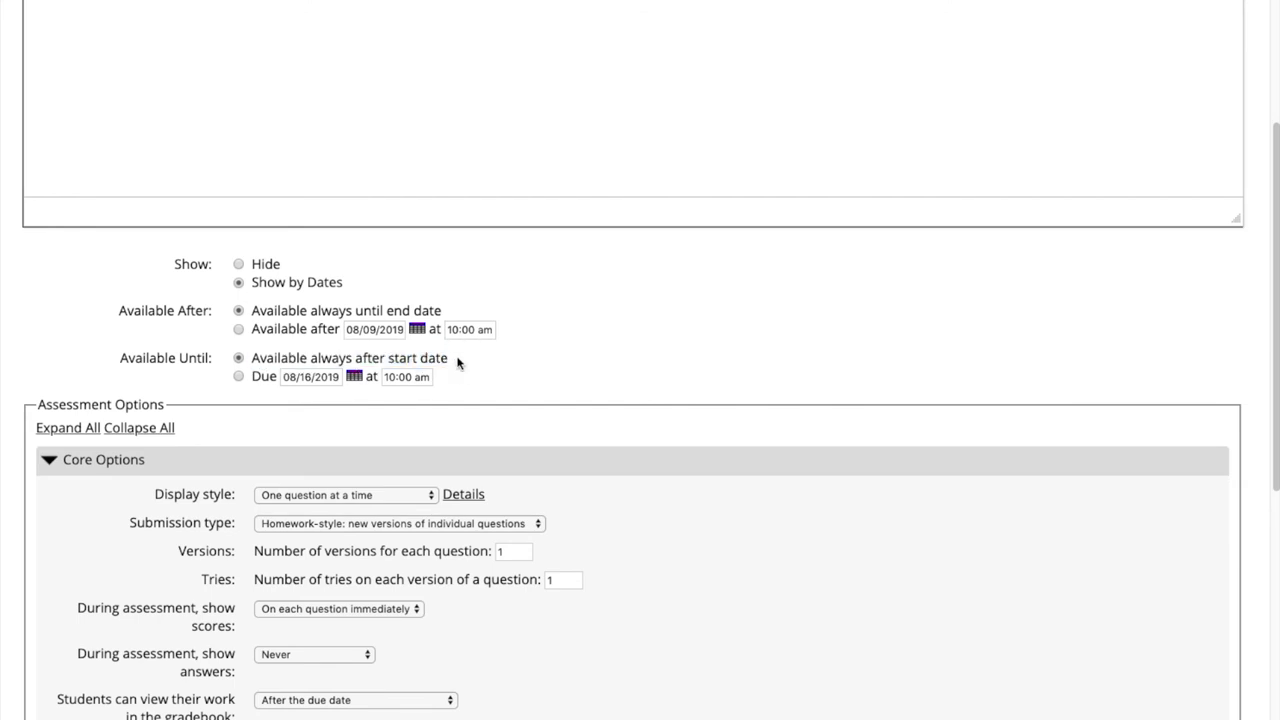